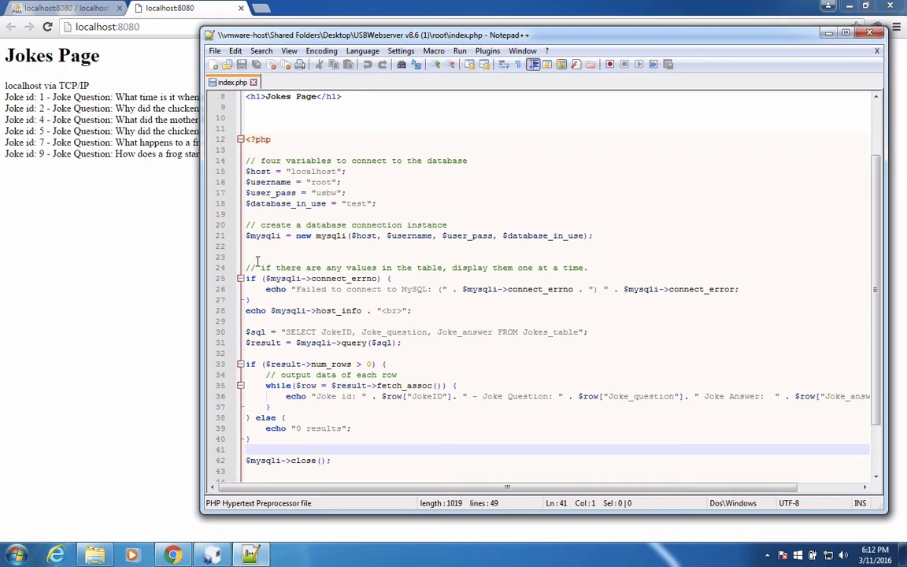
- Copy the connection check and jokes query block (lines 24–40) of index.php
drag(246, 257, 276, 438)
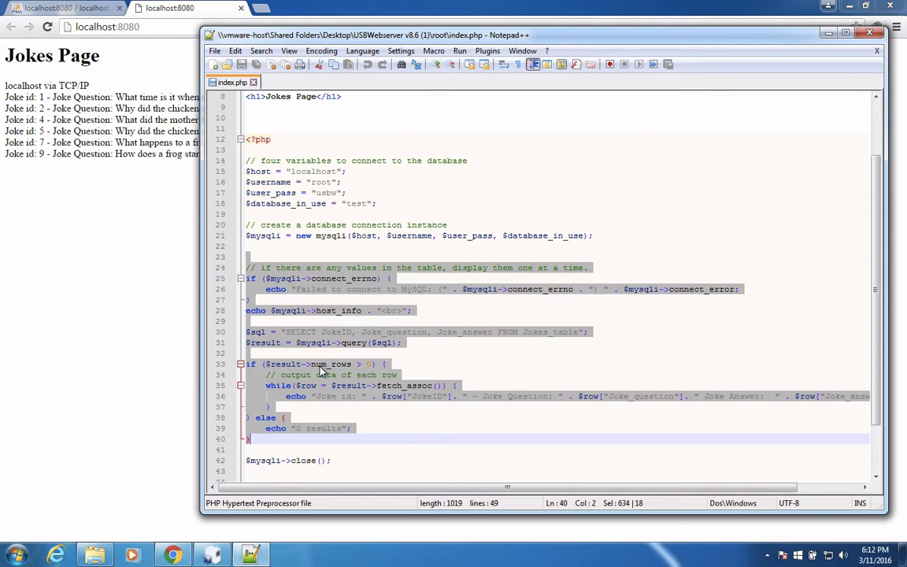
right_click(314, 278)
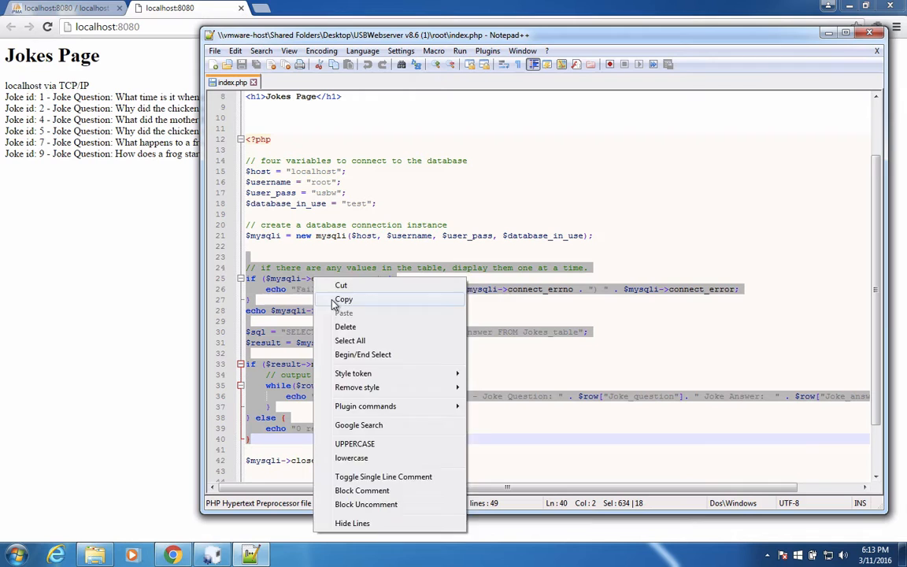
click(343, 299)
- Insert blank lines after the block and paste the copied code below the original
click(251, 450)
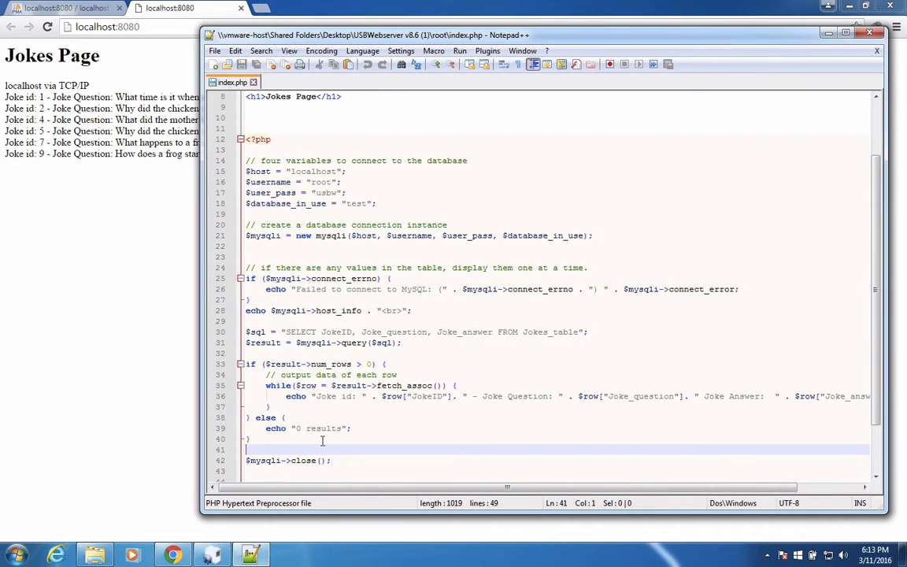
scroll(322, 441, up, 1)
scroll(331, 417, down, 3)
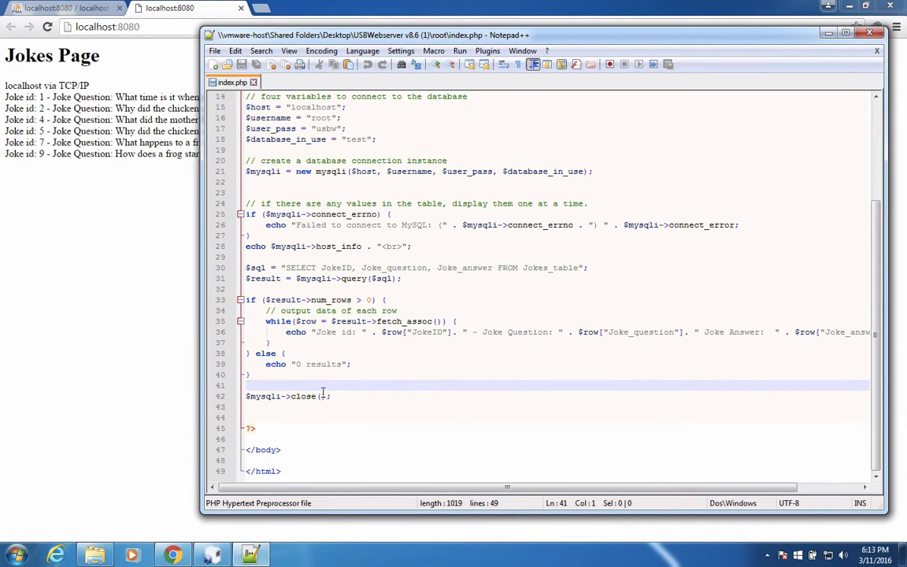
key(Return)
key(Return)
key(Return)
key(Return)
key(Return)
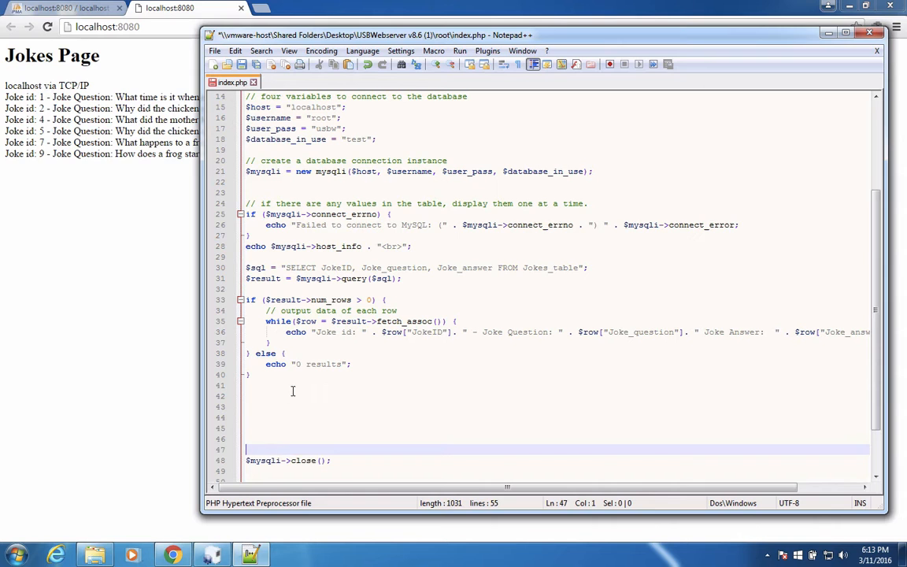
click(253, 407)
right_click(257, 410)
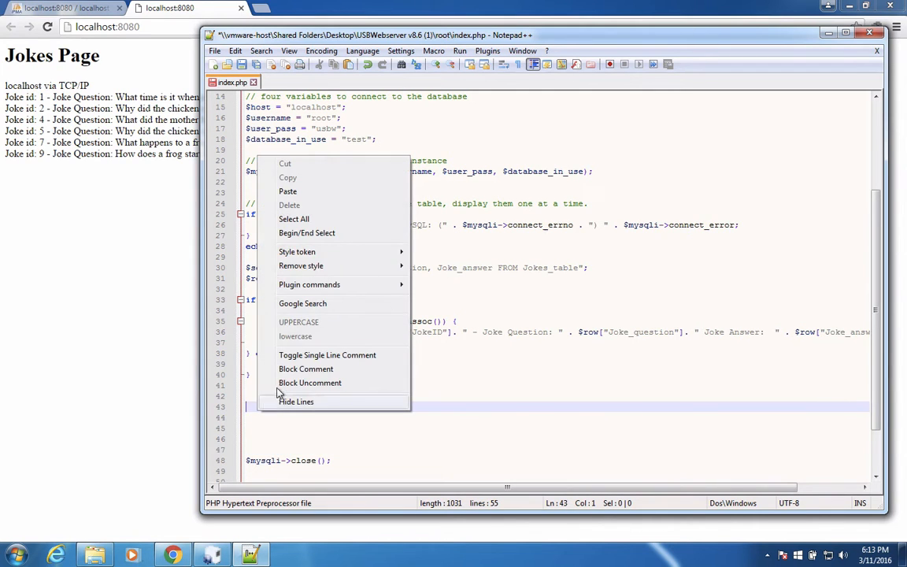
click(304, 193)
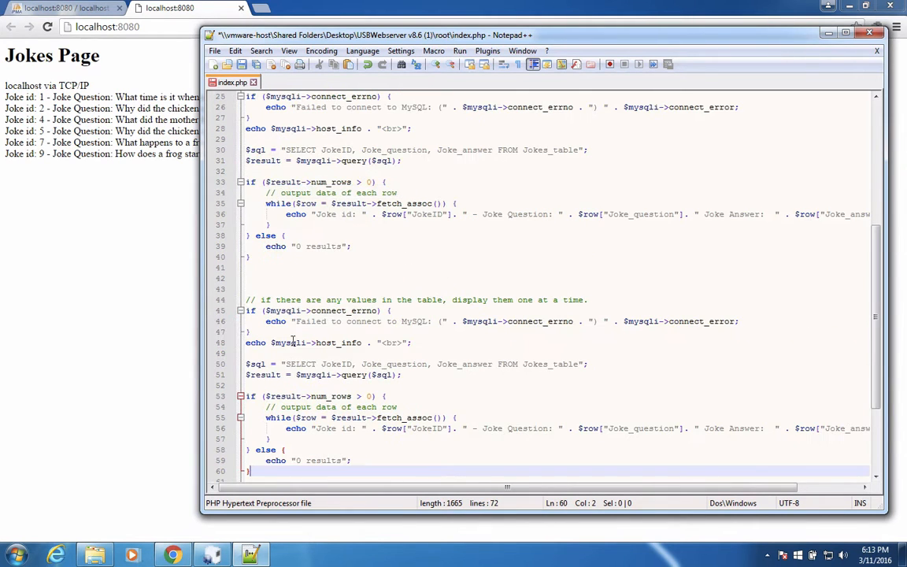
- Retitle the copy's comment to searching for chicken and delete its connection check and host info lines
drag(261, 300, 604, 301)
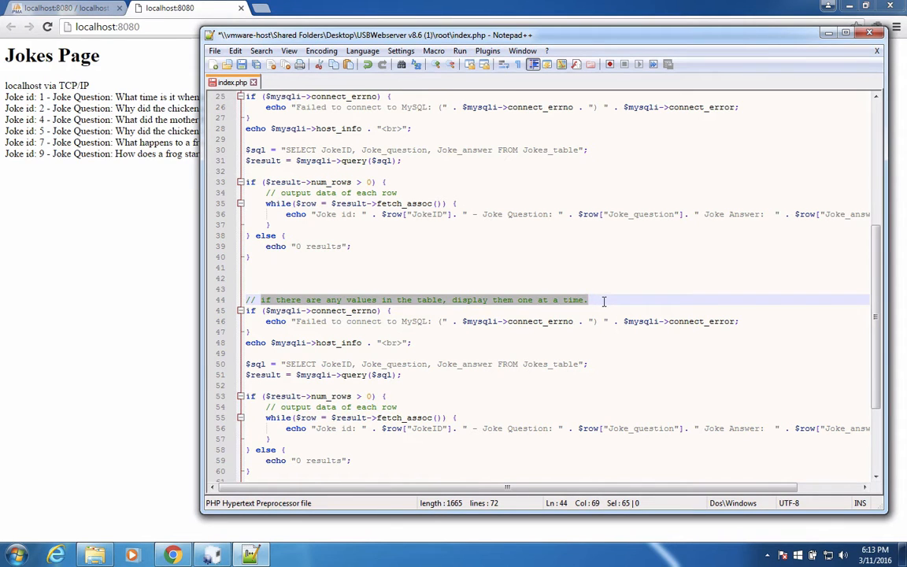
text(Search the )
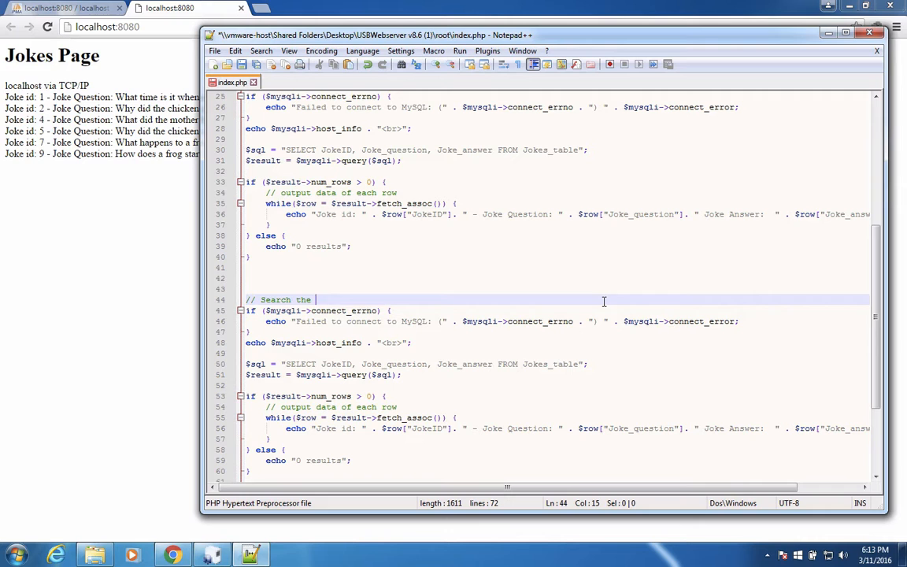
text(database for the word chicken)
click(363, 342)
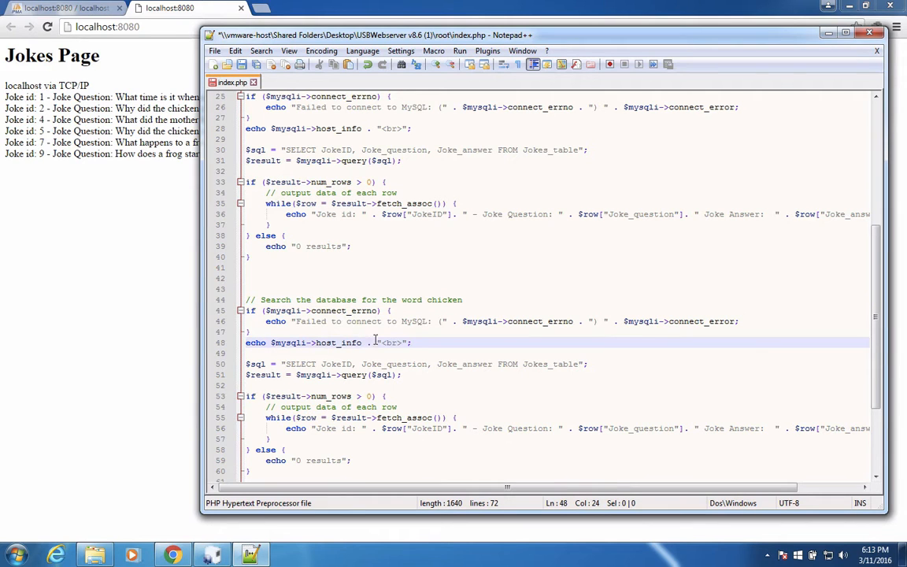
drag(422, 341, 219, 317)
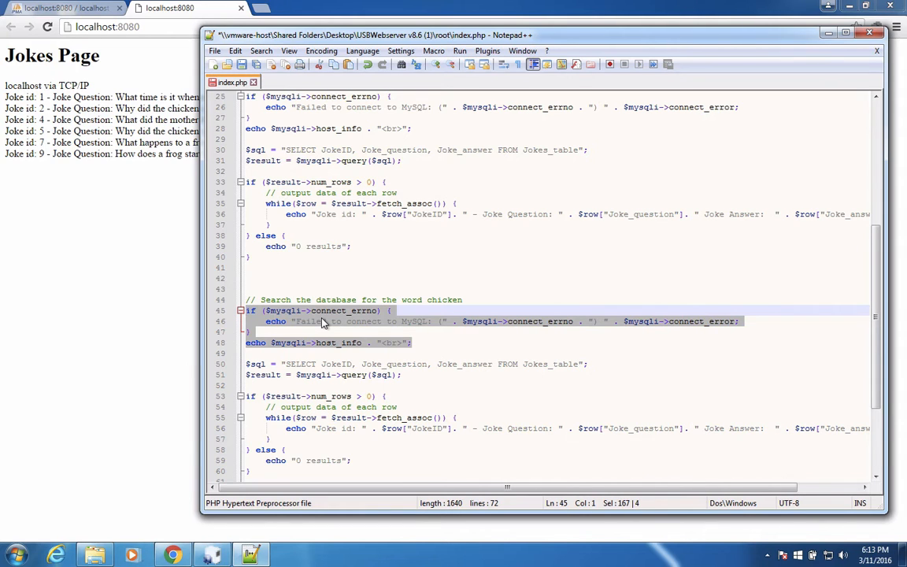
key(Delete)
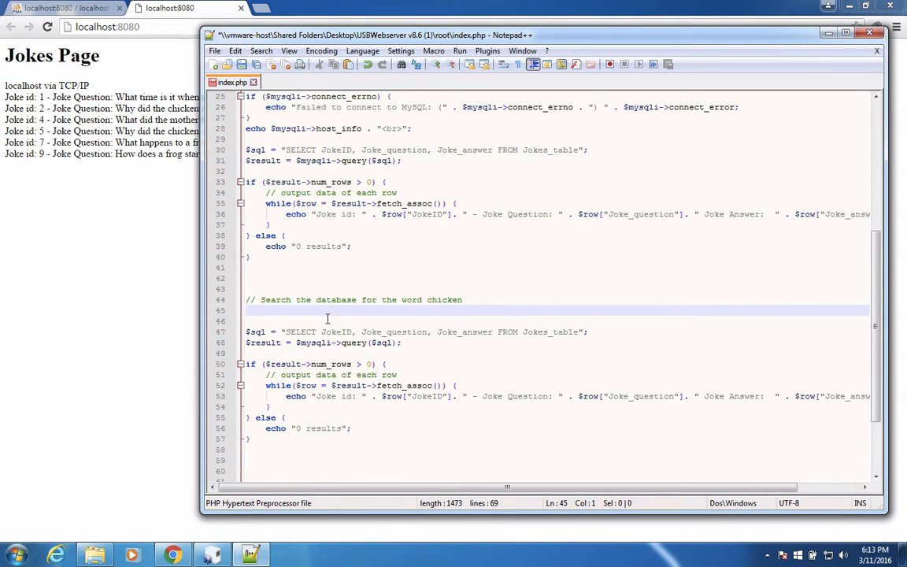
key(Down)
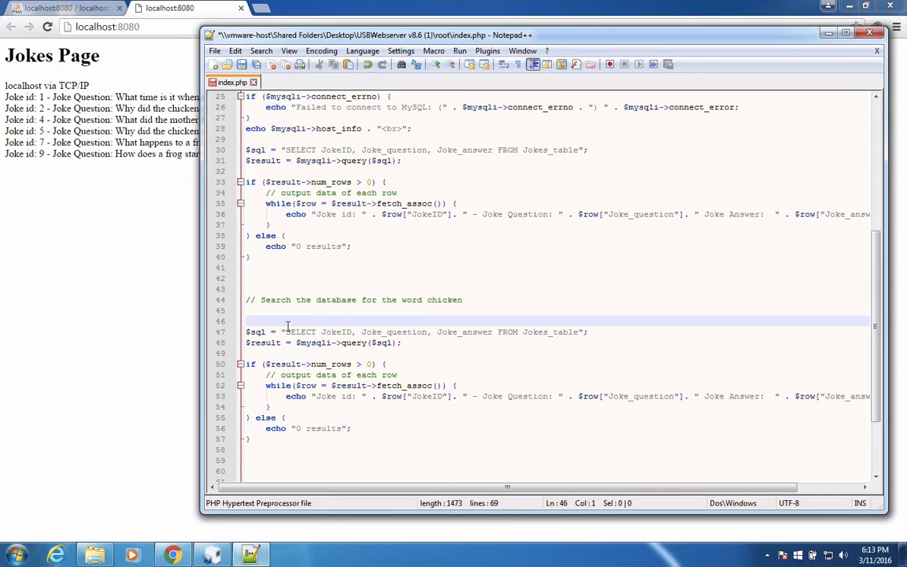
key(BackSpace)
key(BackSpace)
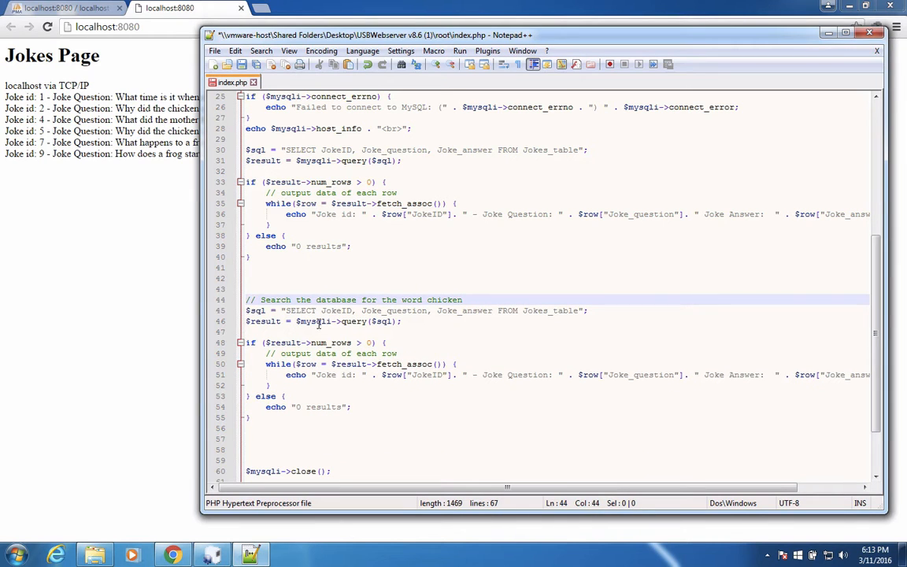
click(580, 311)
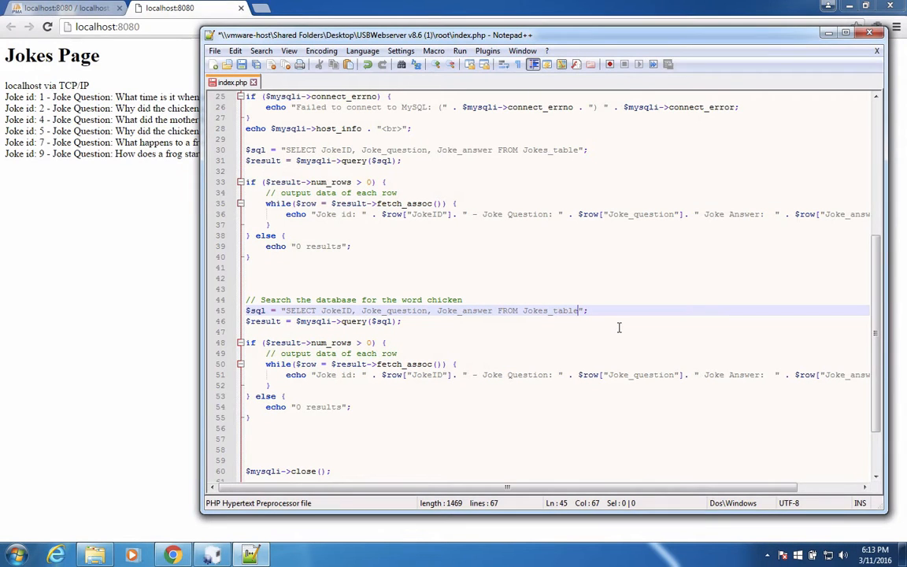
text(where)
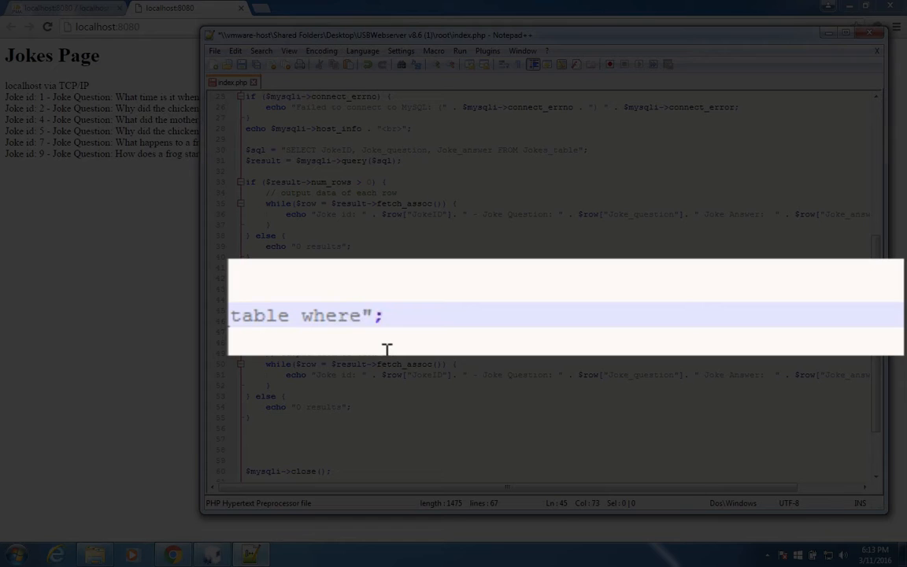
- Append WHERE Joke_question LIKE to the copied query, accepting Joke_question from autocomplete
key(BackSpace)
key(BackSpace)
key(BackSpace)
key(BackSpace)
text(whe)
key(BackSpace)
key(BackSpace)
key(BackSpace)
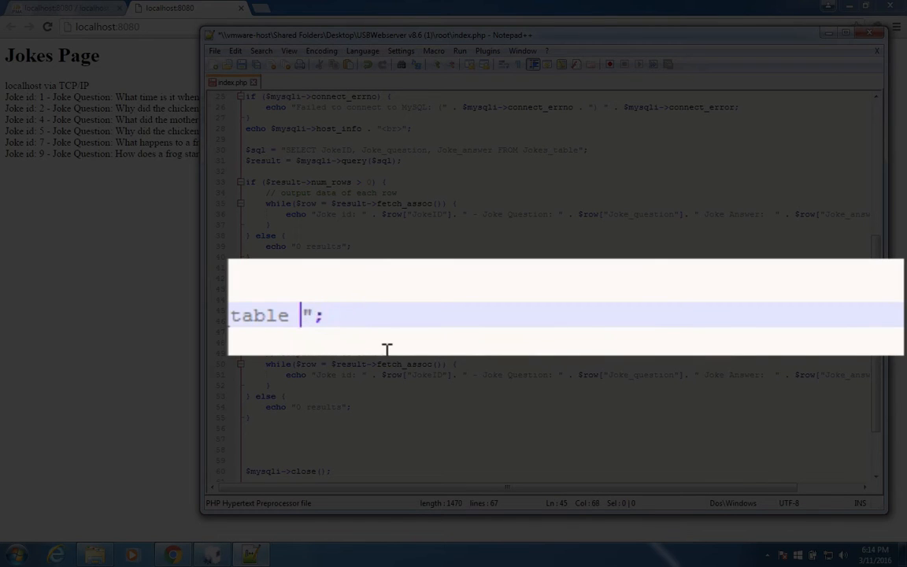
text(WHERE)
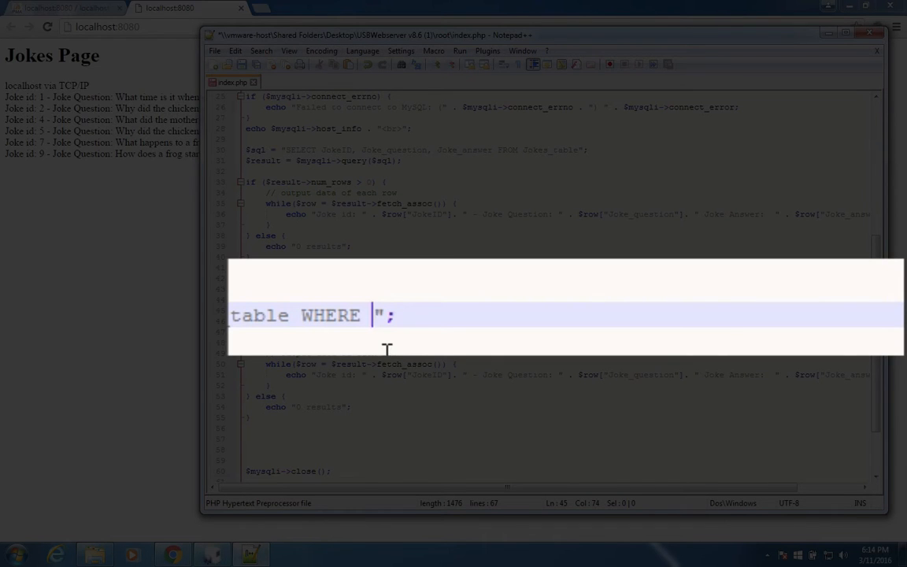
text(J)
text(o)
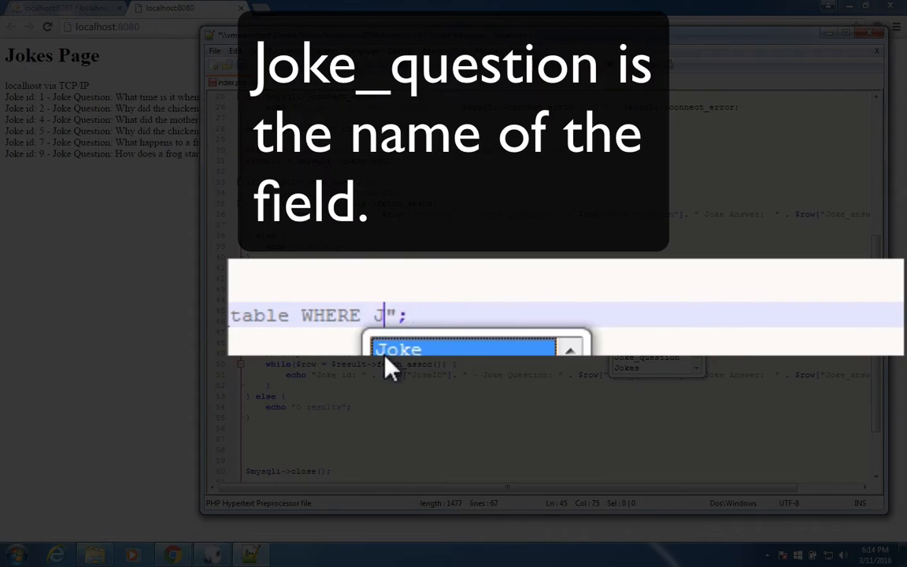
text(ke)
key(Down)
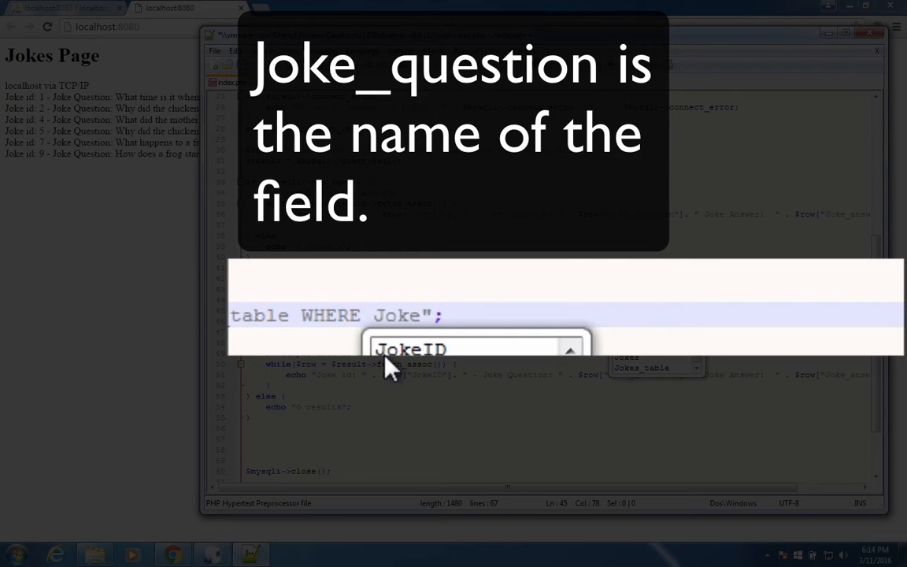
key(Down)
key(Return)
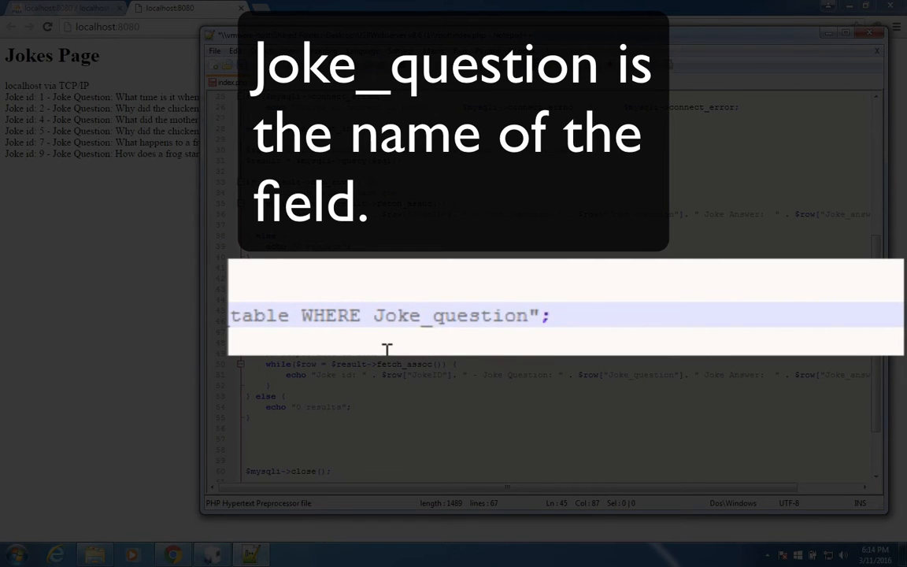
text(LIKE)
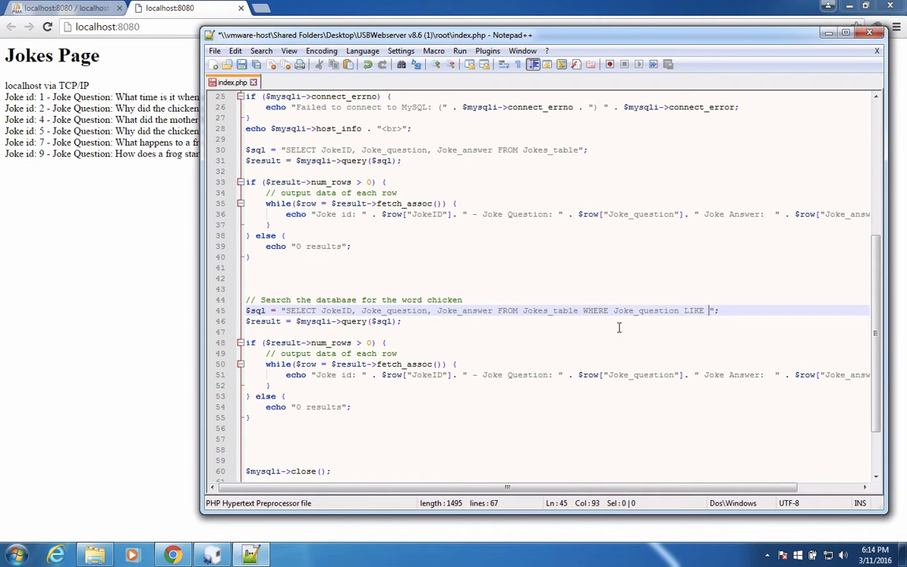
text('chicken)
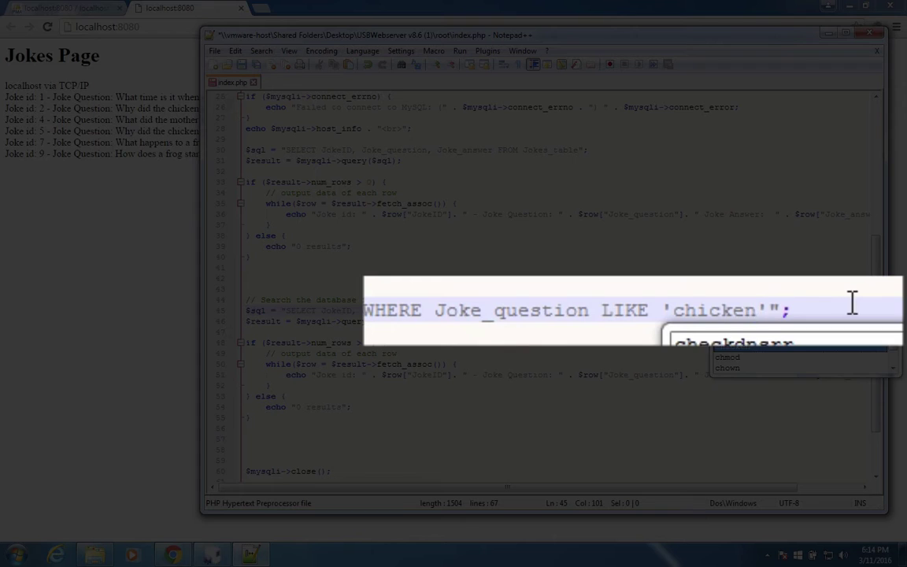
- Complete the filter as '%chicken%' in the copied $sql line
click(756, 299)
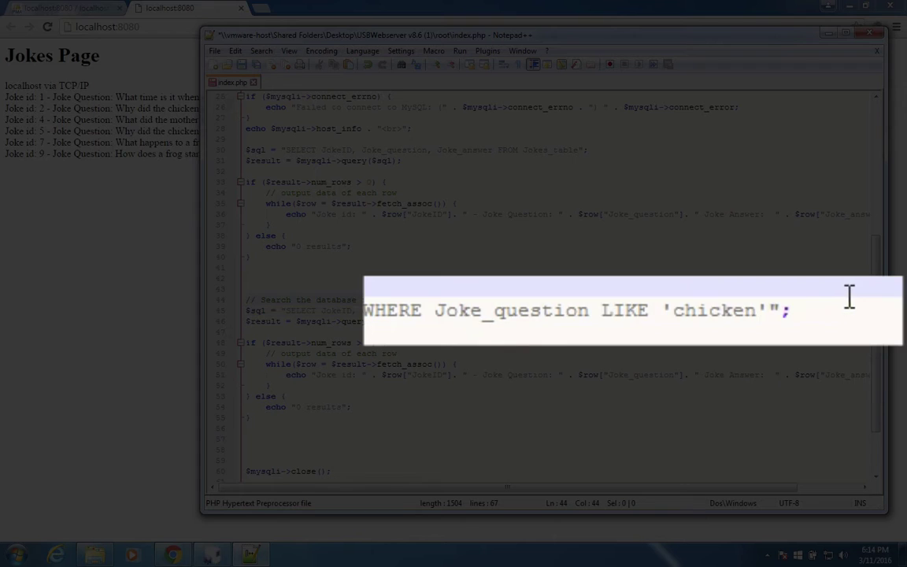
double_click(726, 312)
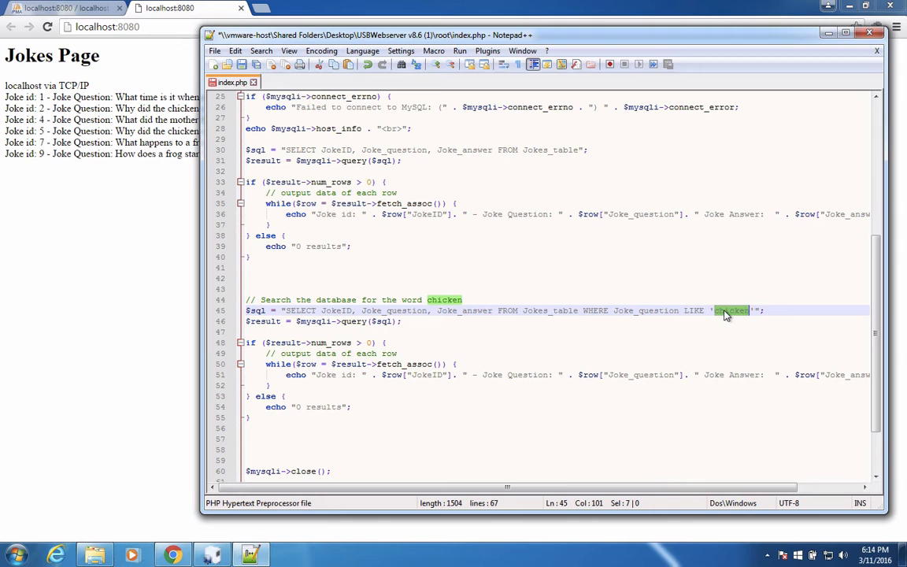
key(Left)
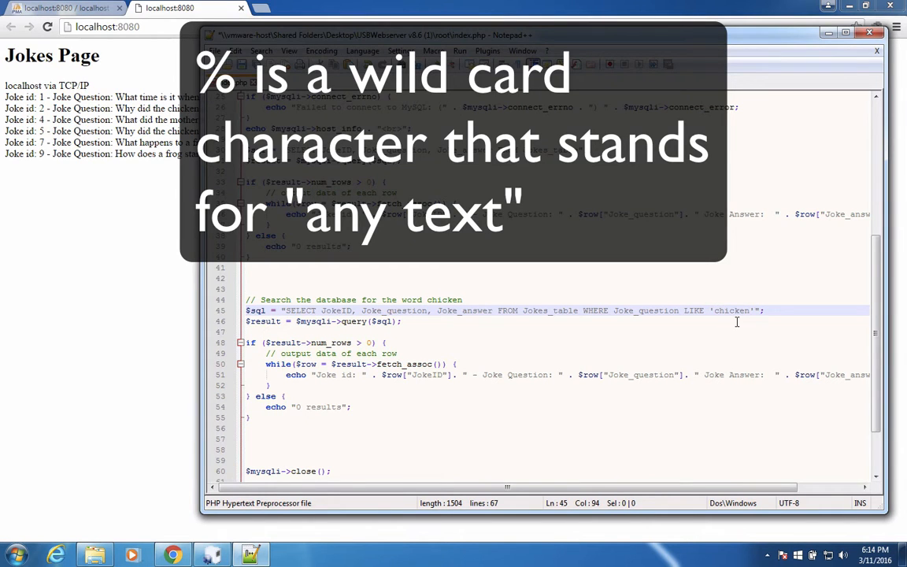
text(%)
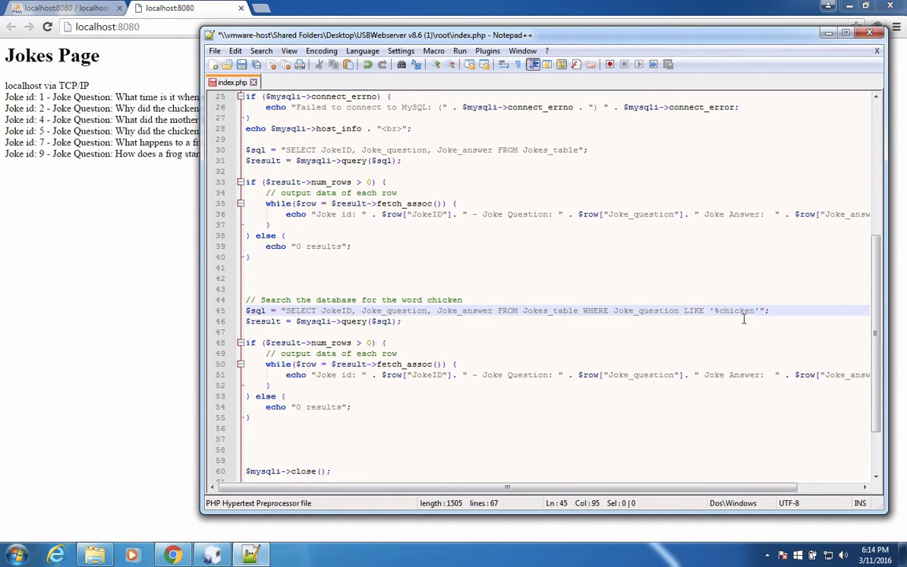
click(757, 311)
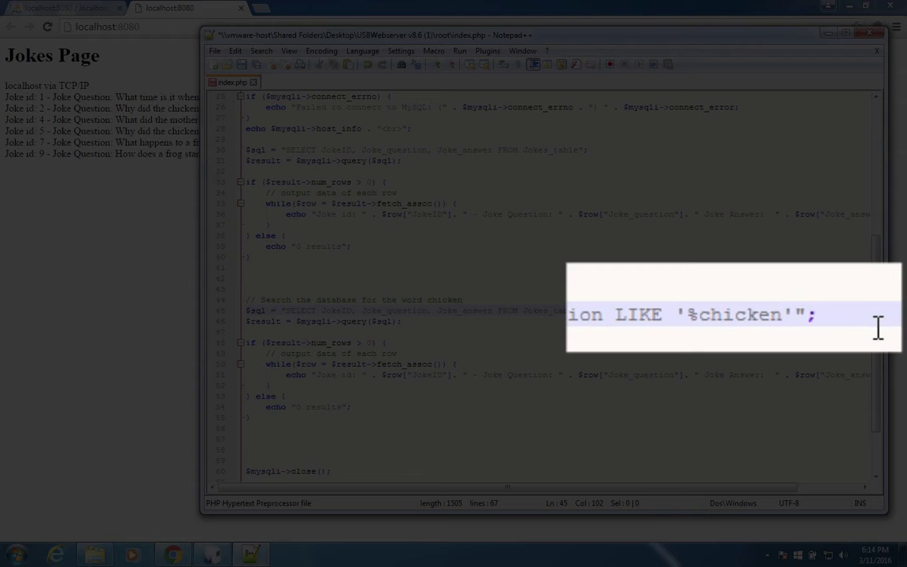
text(%)
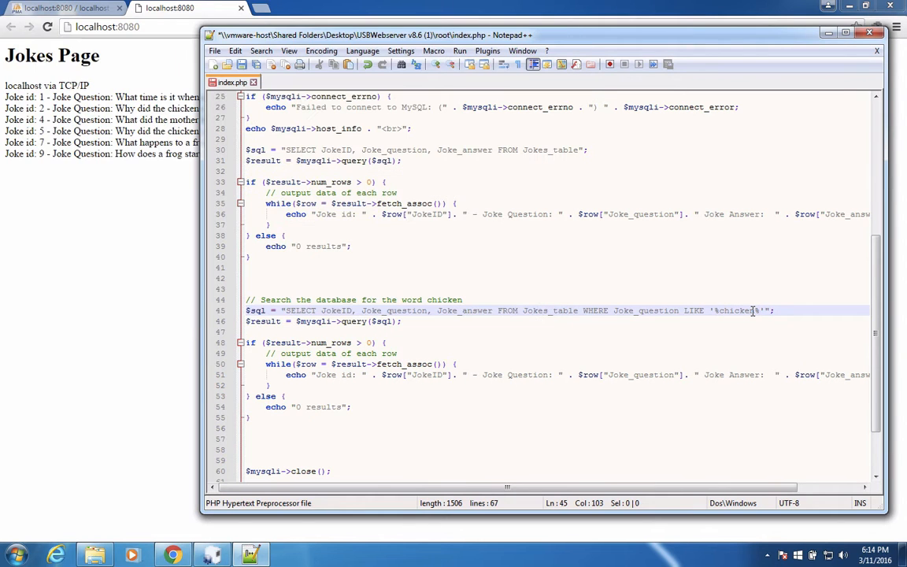
- Add <h2>Show all jokes with the word chicken</h2> under the comment, save, and reload the page
click(472, 300)
key(Return)
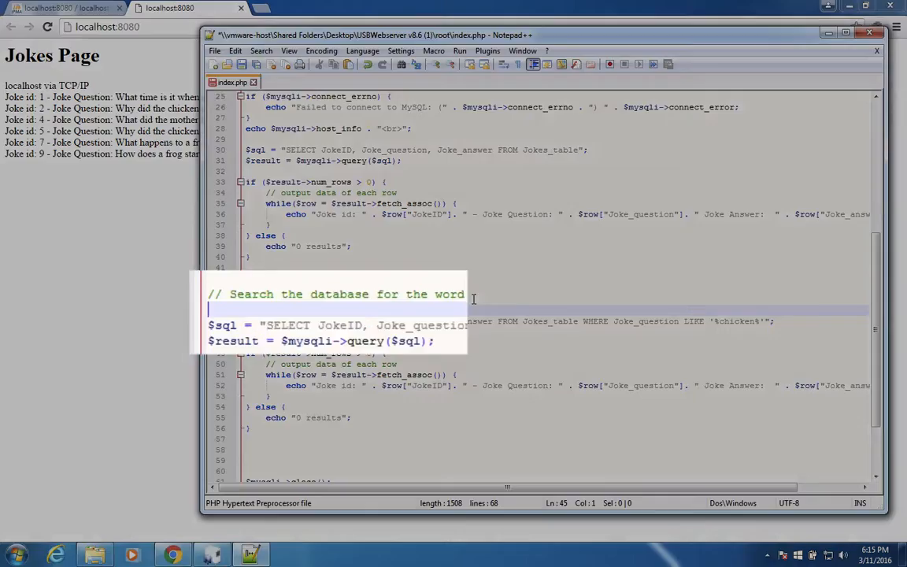
text(<h2)
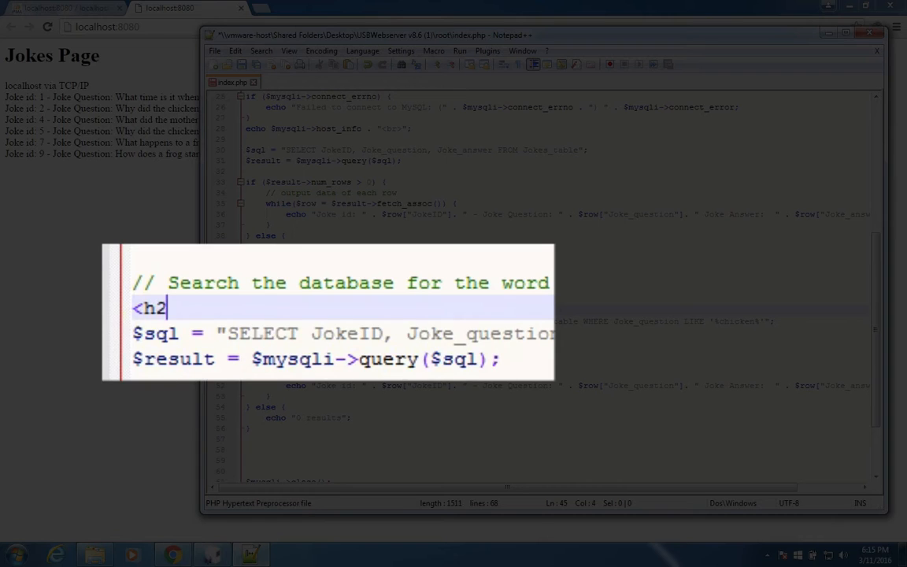
text(> </h2)
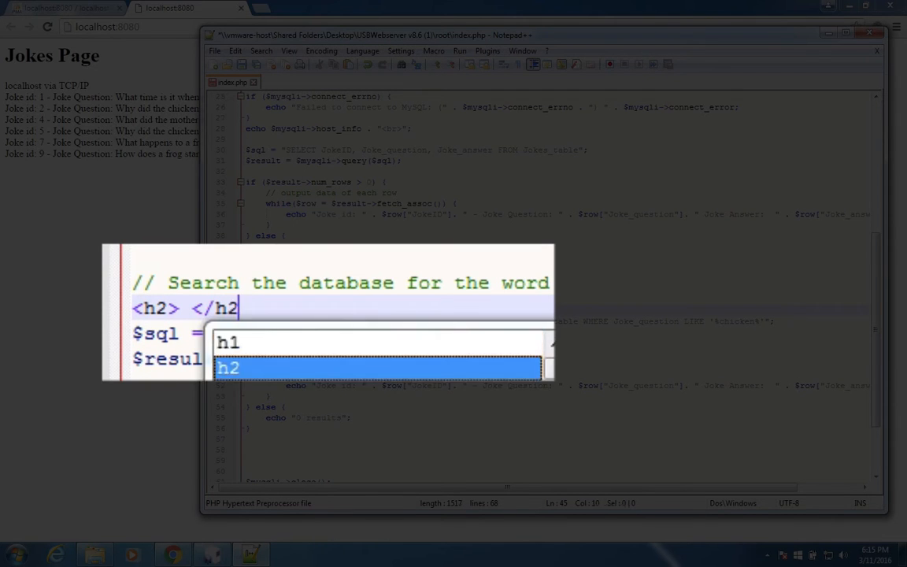
text(>)
key(Left)
key(Left)
key(Left)
key(Left)
key(Left)
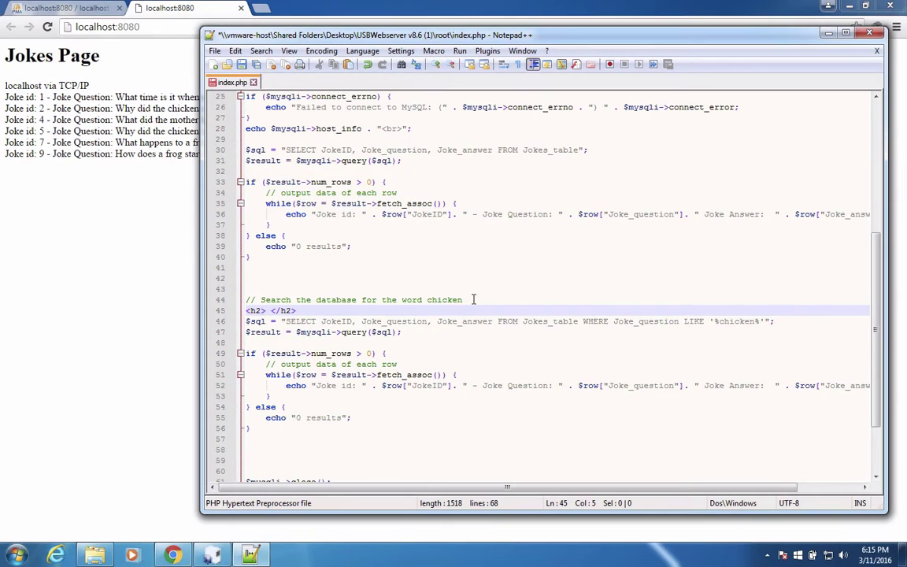
text(Show )
text(all jokes with the word chicken)
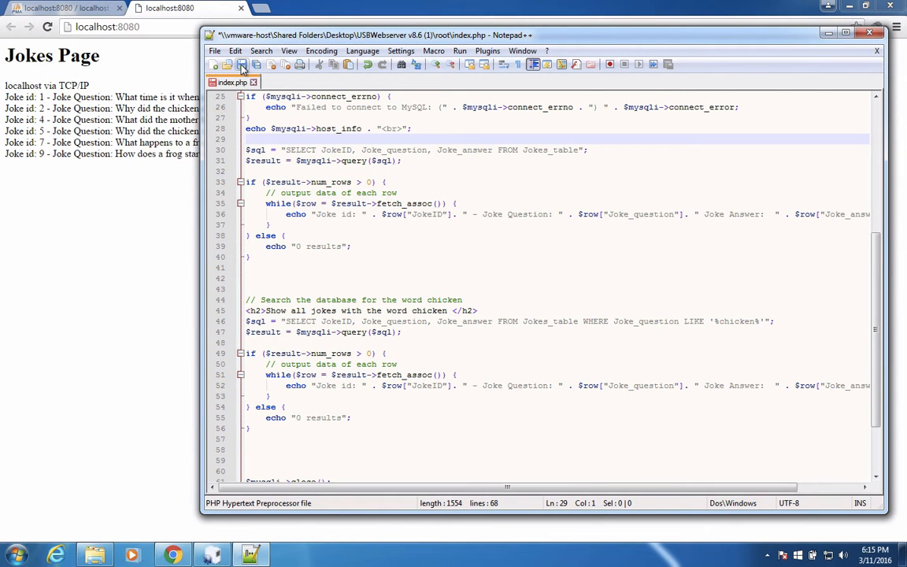
key(ctrl+s)
click(110, 66)
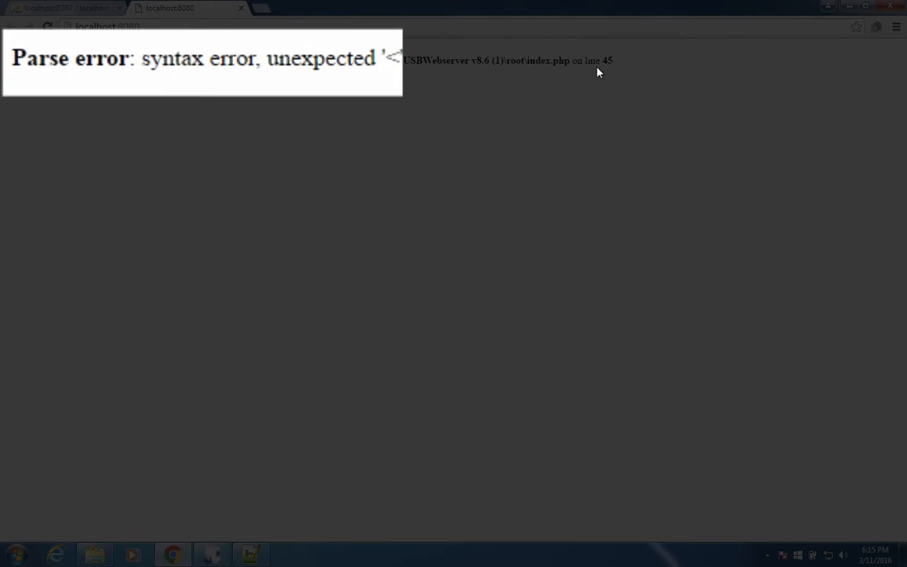
- Wrap the line-45 heading in echo "..."; as a PHP string and save index.php
click(252, 555)
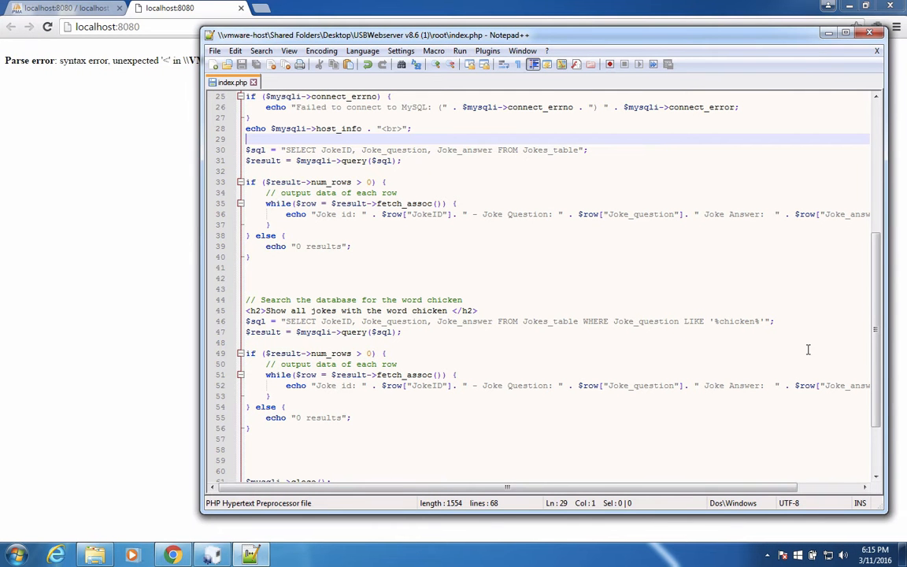
drag(876, 351, 878, 253)
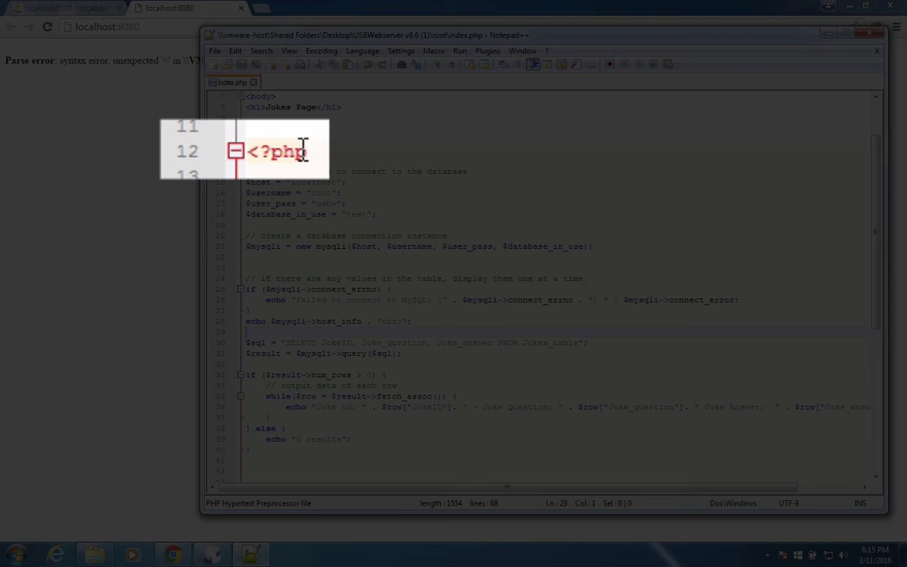
drag(266, 150, 246, 151)
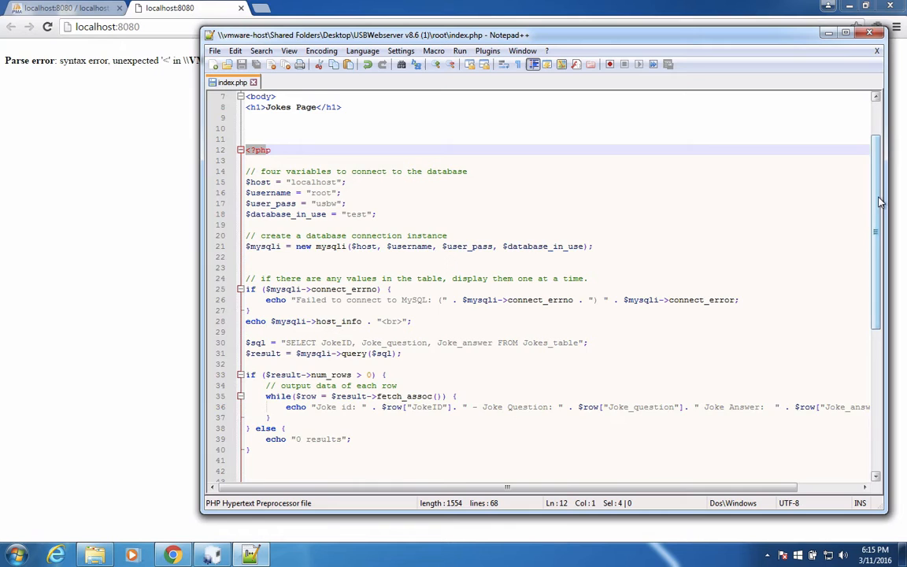
mouse_move(874, 214)
mouse_down()
mouse_move(873, 272)
mouse_move(785, 294)
mouse_up()
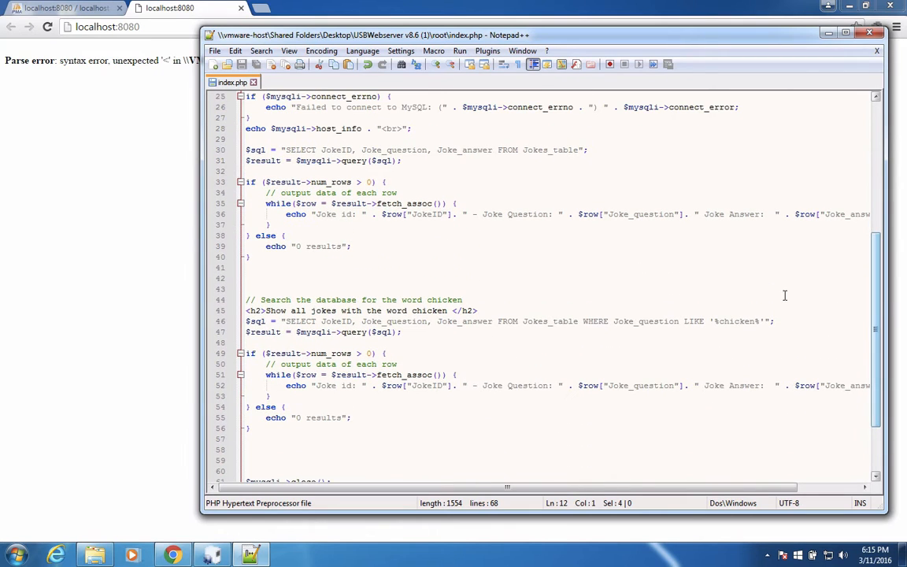
click(246, 310)
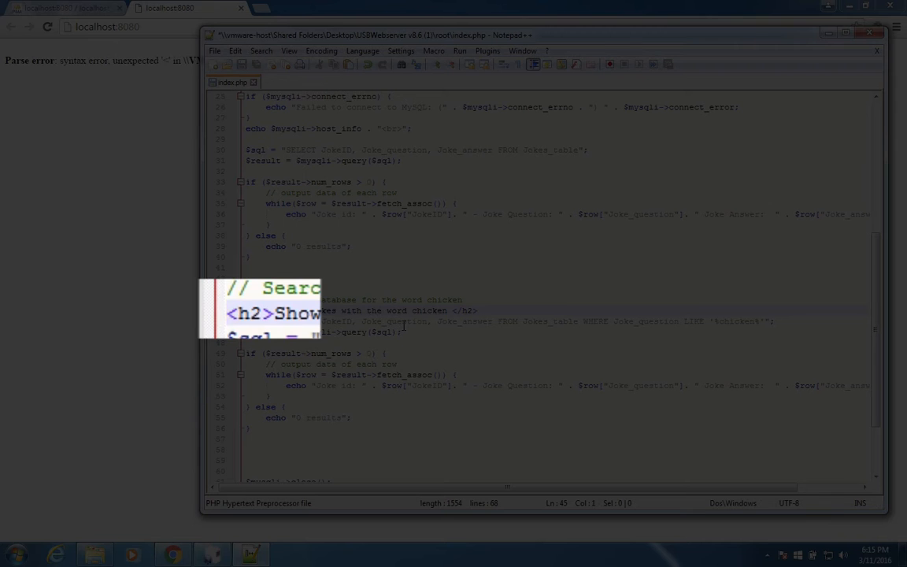
text(echo ")
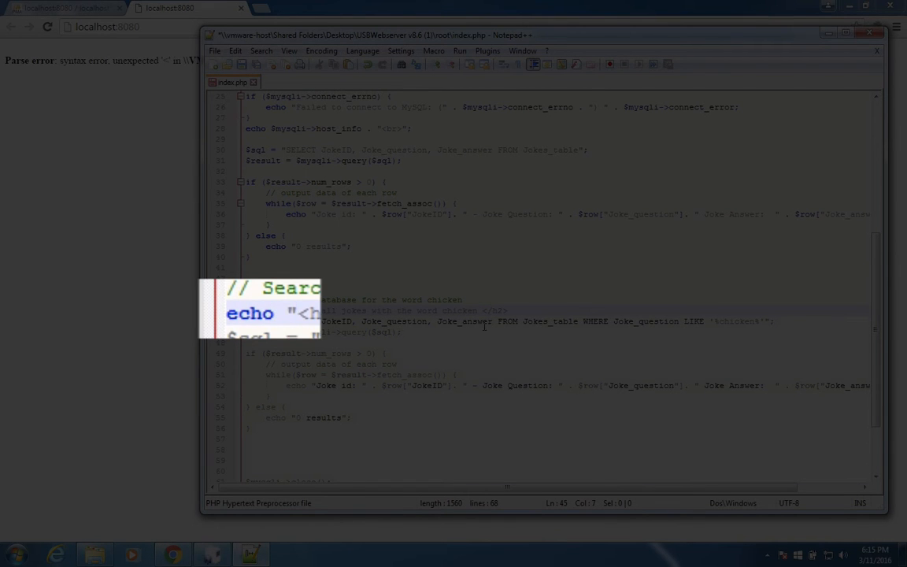
click(520, 310)
text(";)
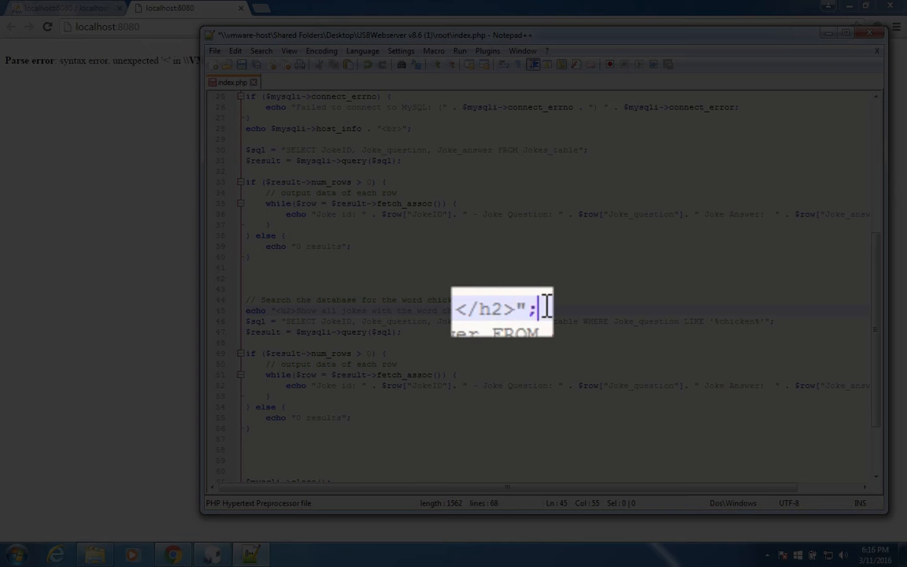
key(Return)
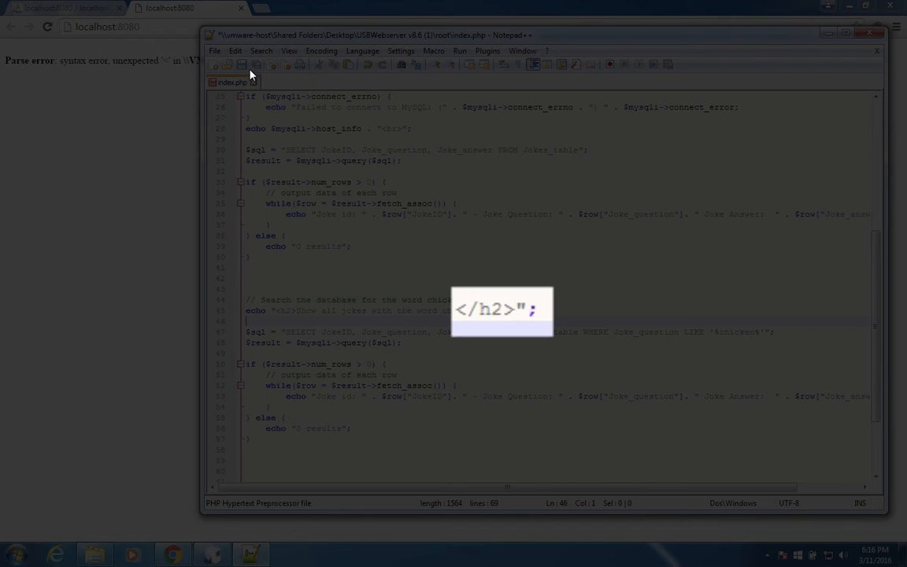
click(243, 66)
- Reload the Jokes page and check the chicken heading and the two chicken jokes
click(153, 93)
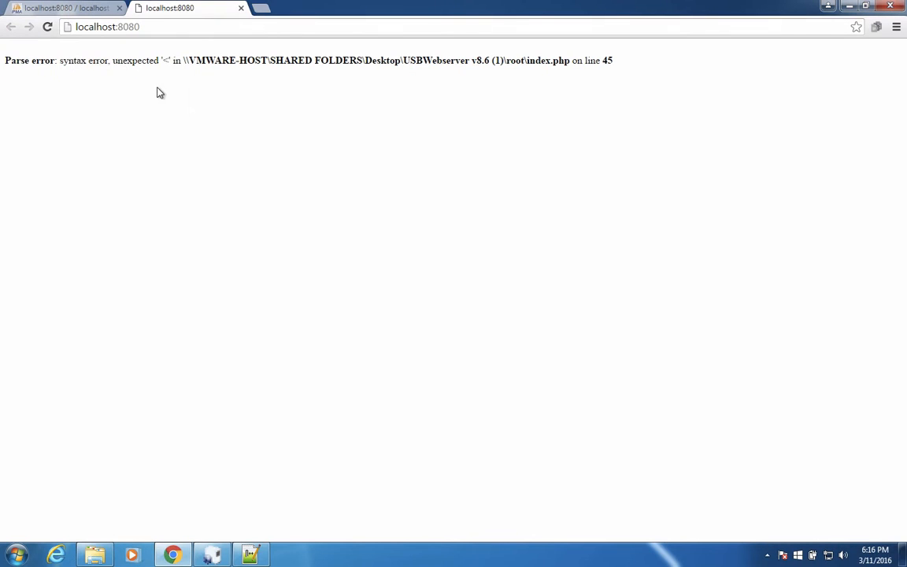
click(48, 27)
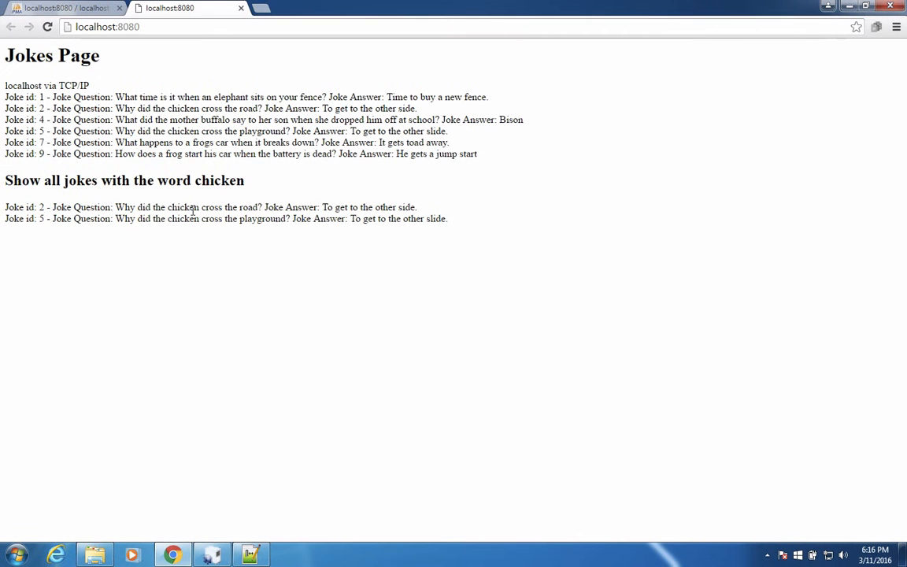
triple_click(187, 208)
double_click(184, 219)
click(228, 265)
double_click(226, 180)
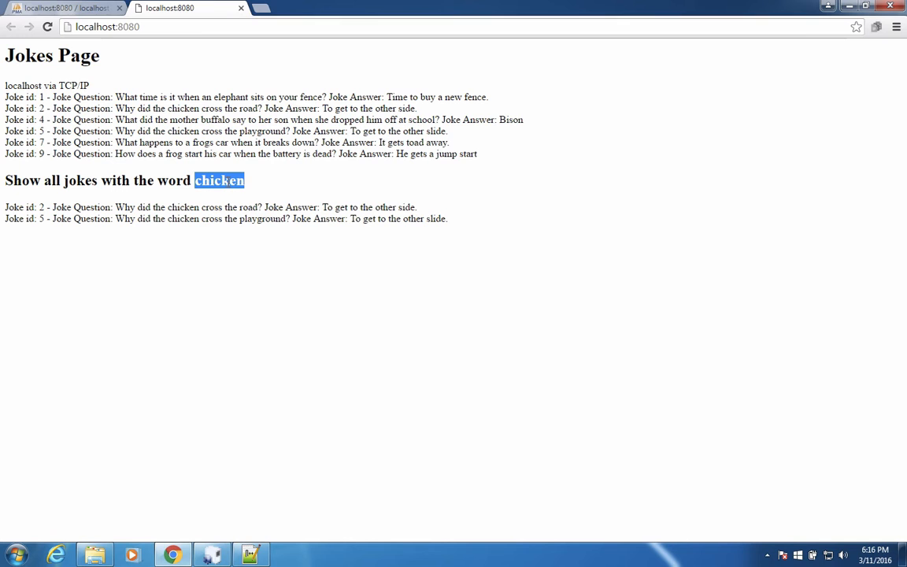
- Cut the connection variables and mysqli instance (lines 13–21) out of index.php
key(alt+Tab)
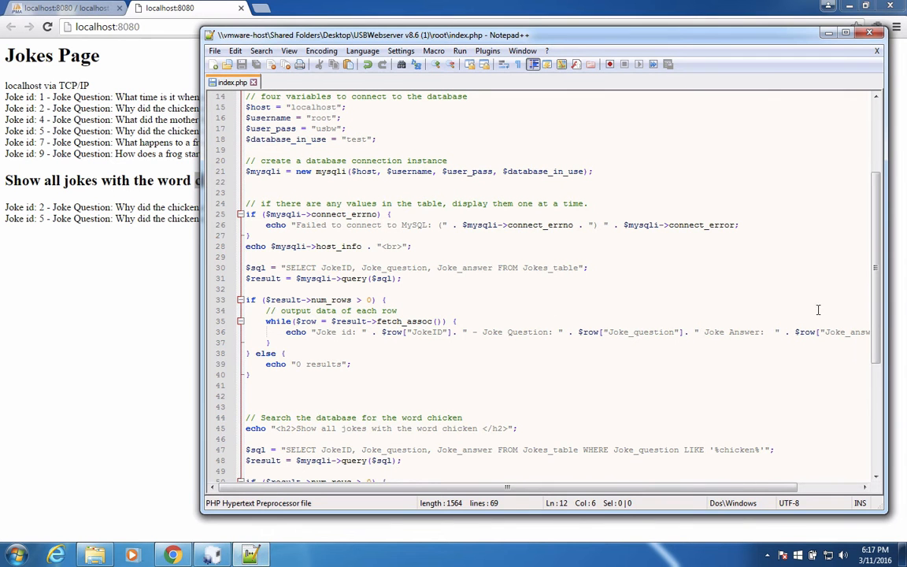
scroll(502, 213, up, 3)
scroll(502, 213, up, 2)
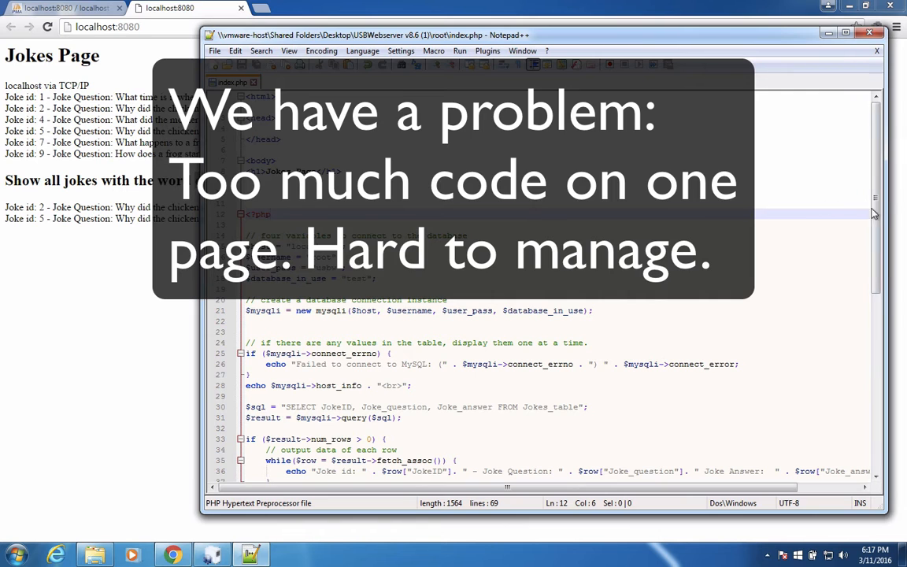
scroll(866, 424, down, 4)
scroll(866, 423, down, 3)
scroll(866, 424, down, 4)
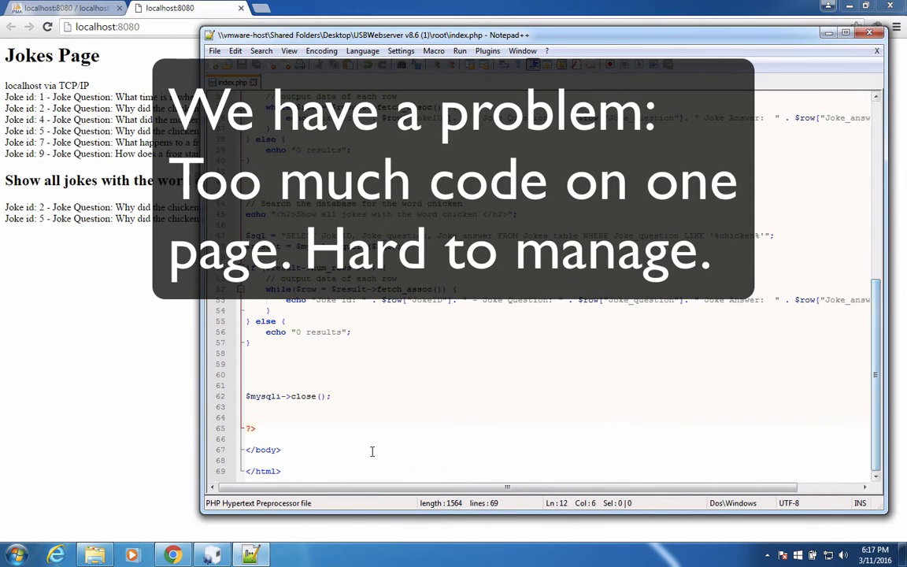
scroll(880, 228, up, 6)
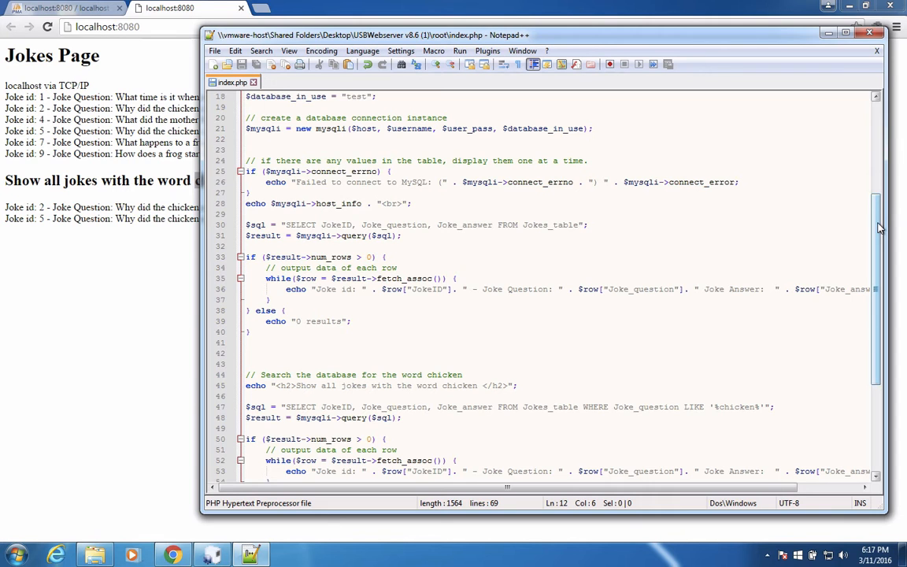
scroll(795, 203, up, 3)
scroll(795, 203, up, 2)
scroll(795, 203, up, 1)
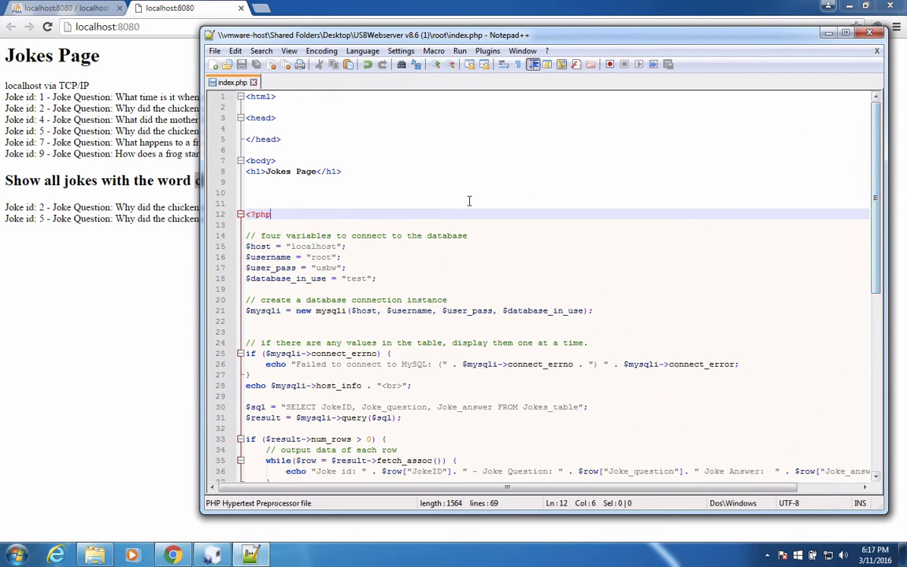
mouse_move(246, 224)
mouse_down()
mouse_move(294, 258)
mouse_move(604, 312)
mouse_up()
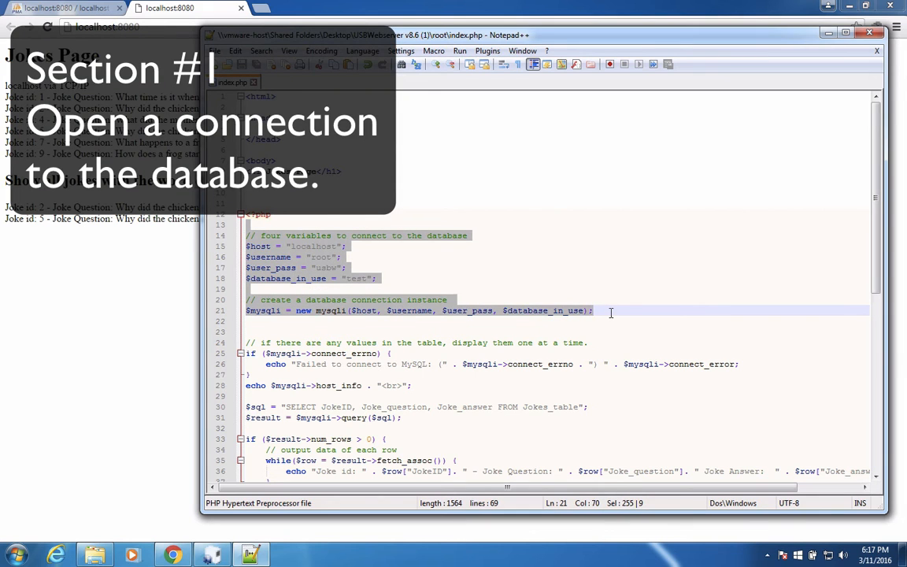
right_click(278, 249)
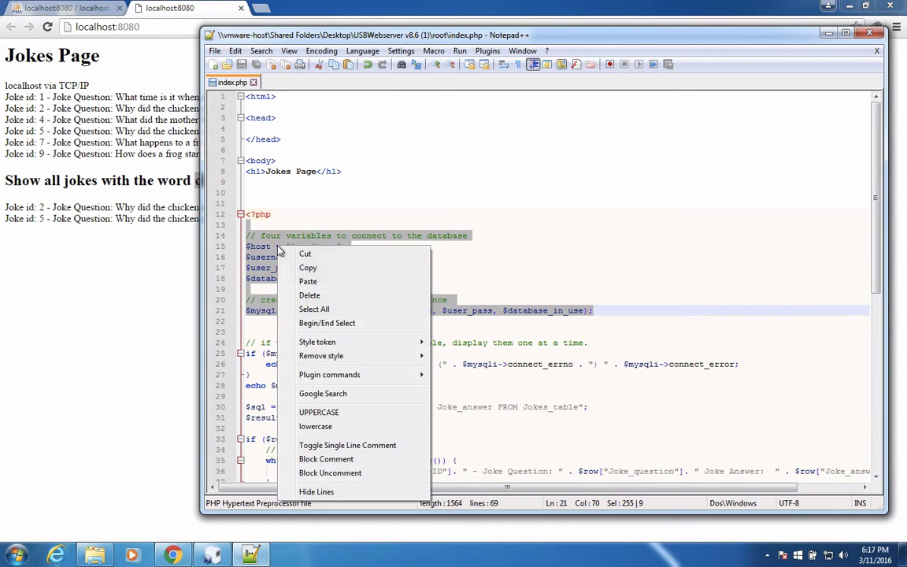
click(303, 254)
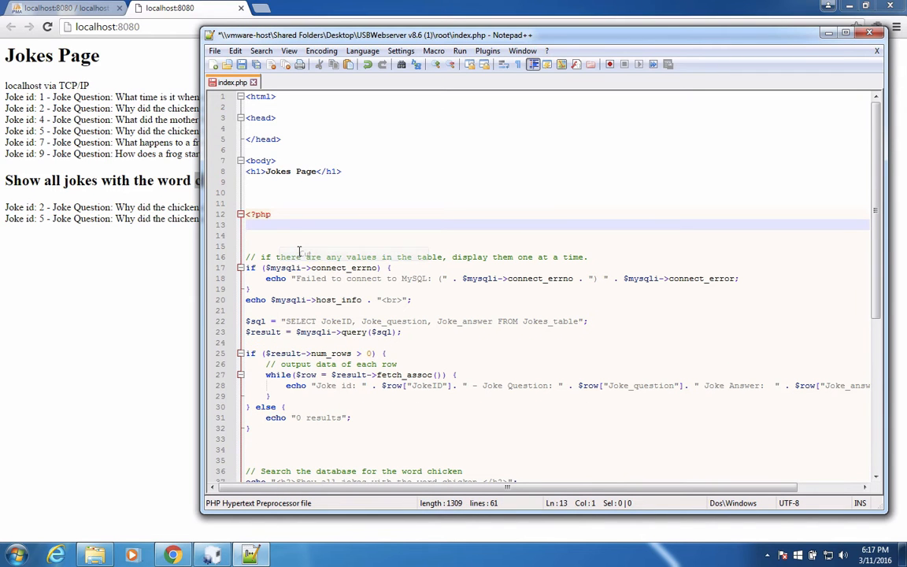
- Start a new document and paste the connection code inside its PHP tags
click(214, 50)
click(230, 66)
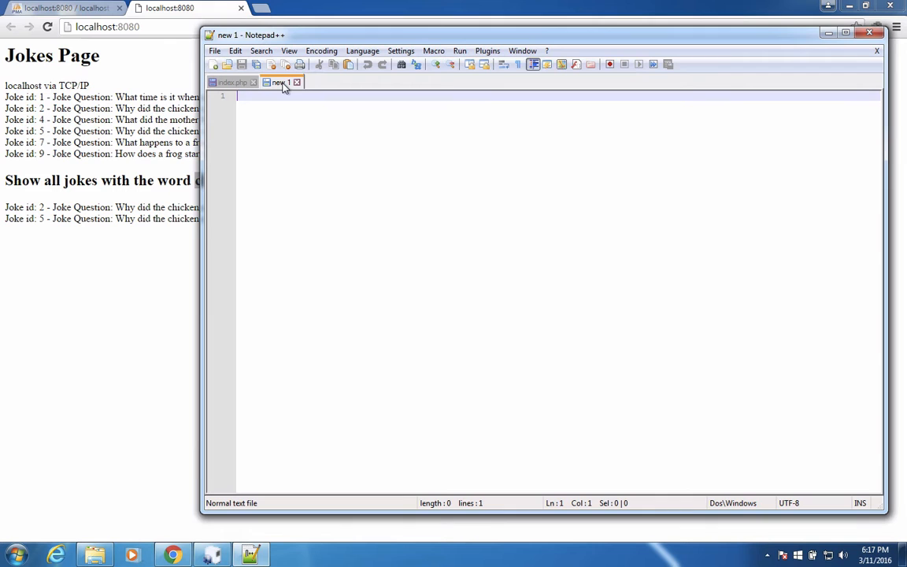
right_click(252, 102)
click(241, 96)
text(<?)
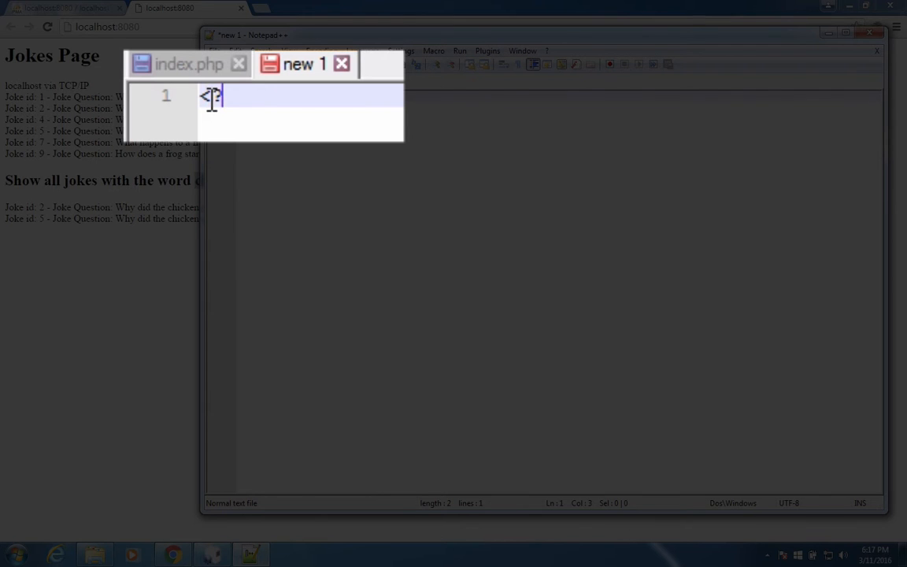
text(php)
key(Return)
key(Return)
key(Return)
key(Return)
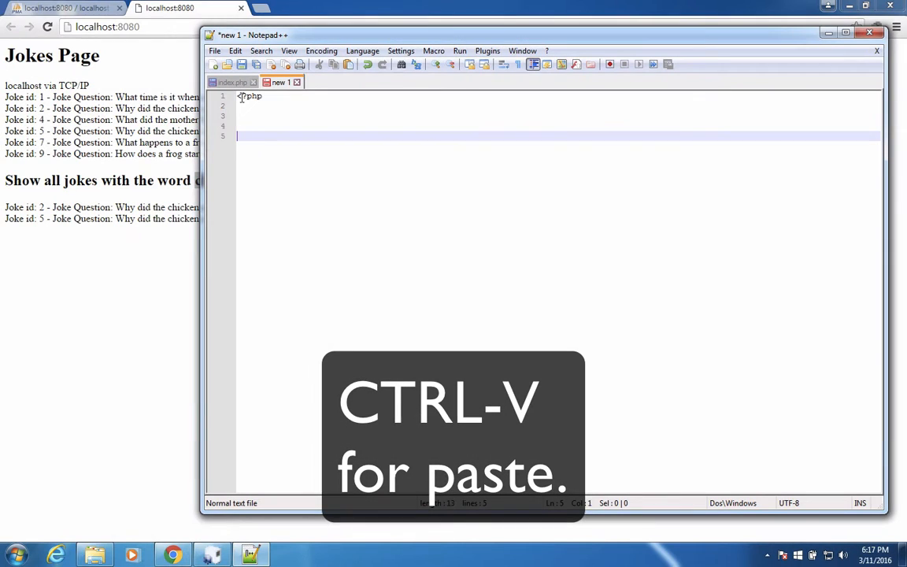
text(?>)
key(Up)
key(Up)
key(ctrl+v)
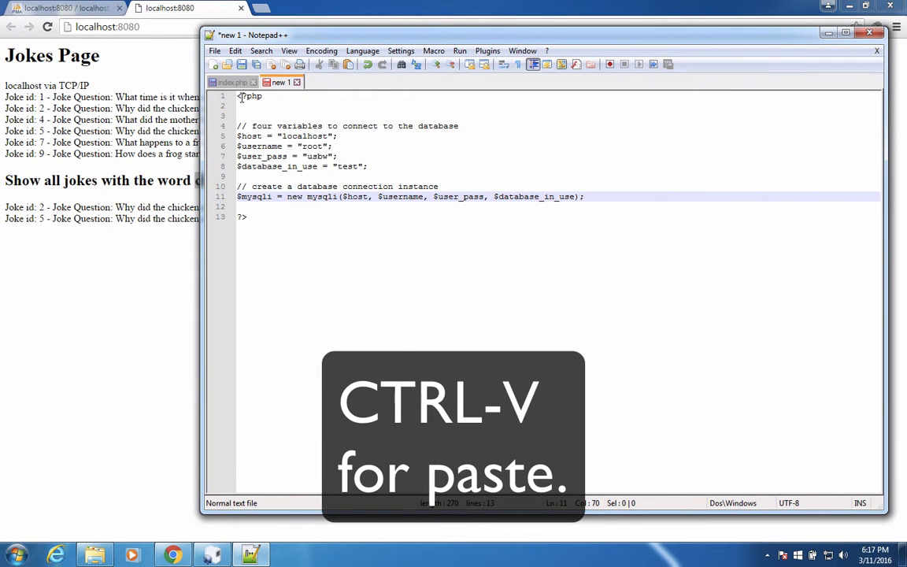
- Save the new file as db_connect.php
click(243, 66)
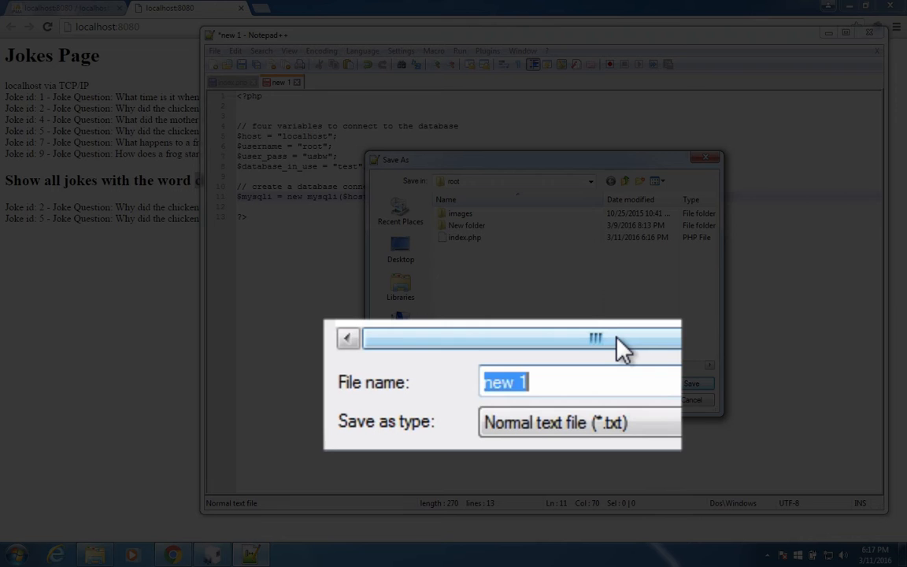
text(db)
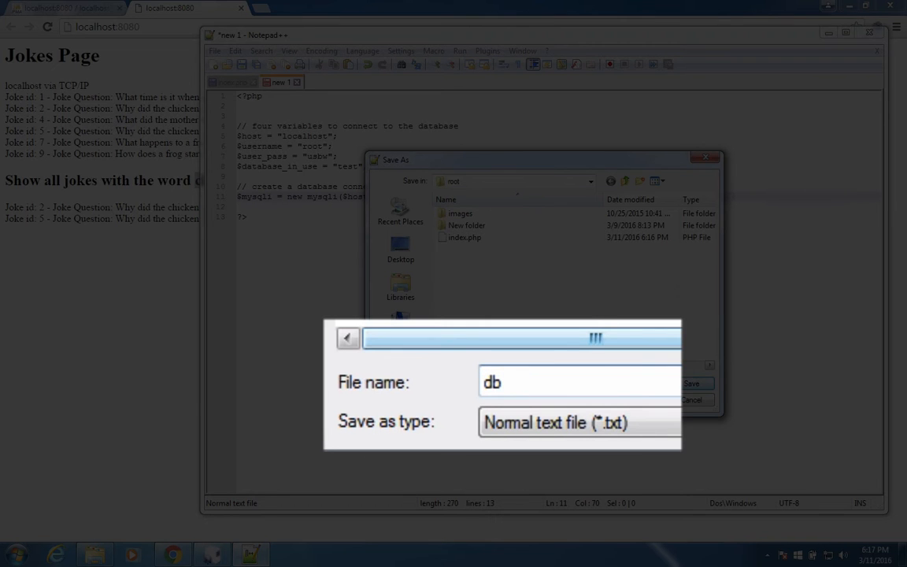
text(_connect.p)
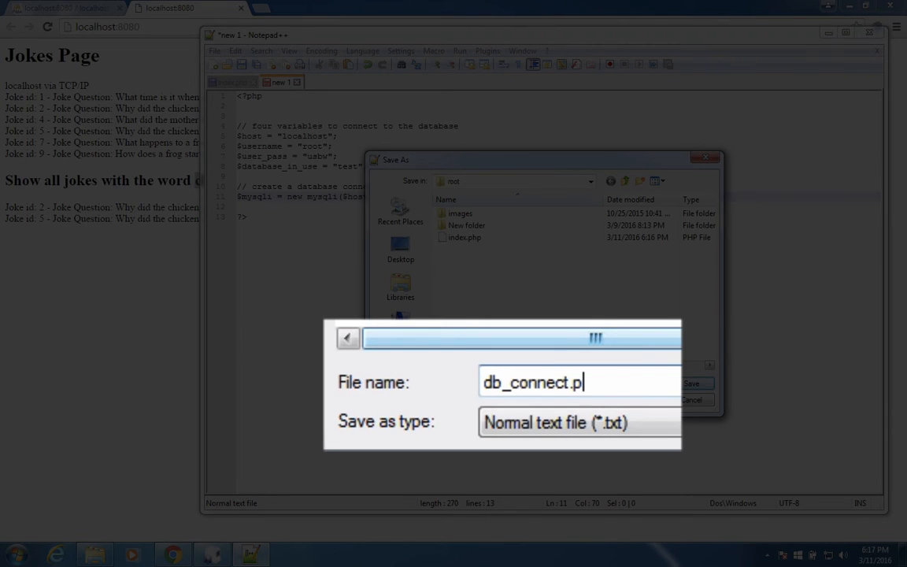
text(hp)
key(Return)
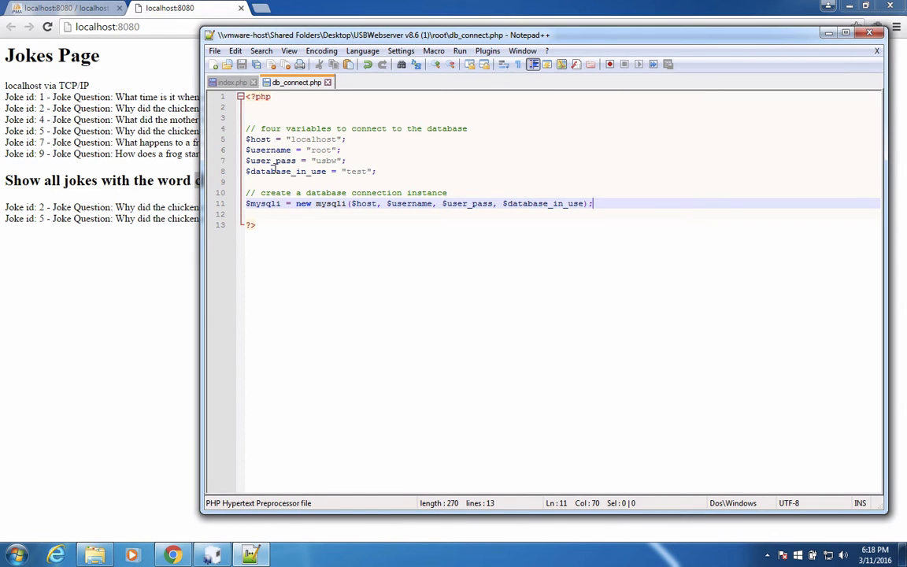
- Add include "db_connect.php"; after index.php's opening PHP tag
click(225, 82)
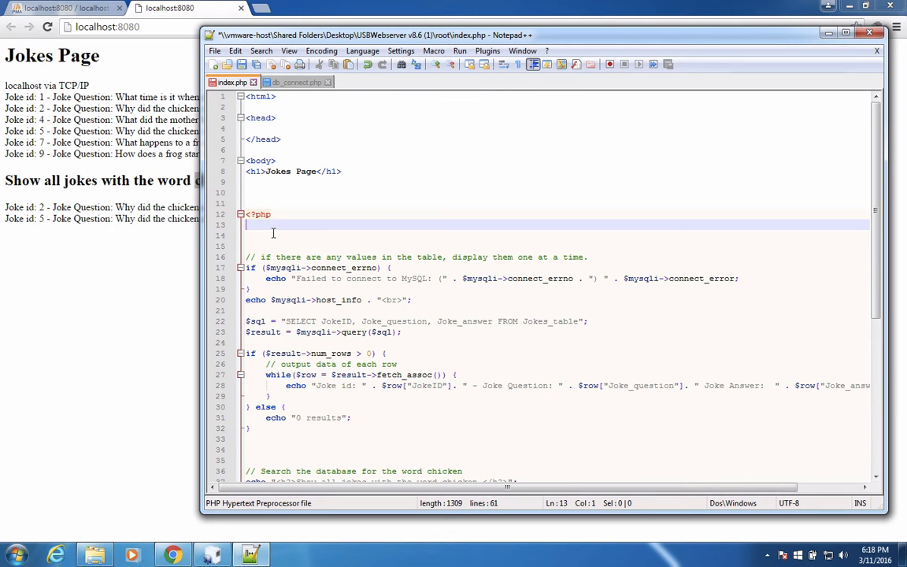
key(Return)
text(i)
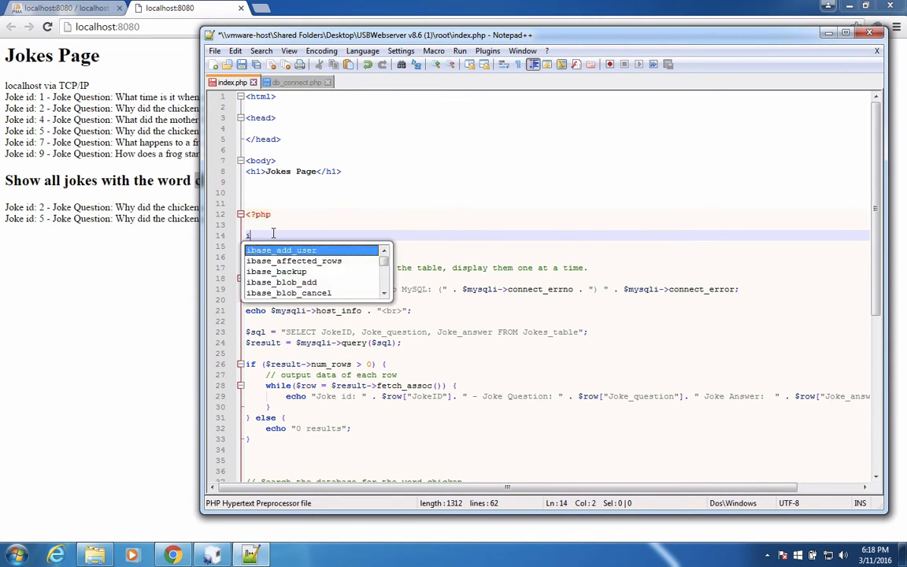
text(nclu)
text(de )
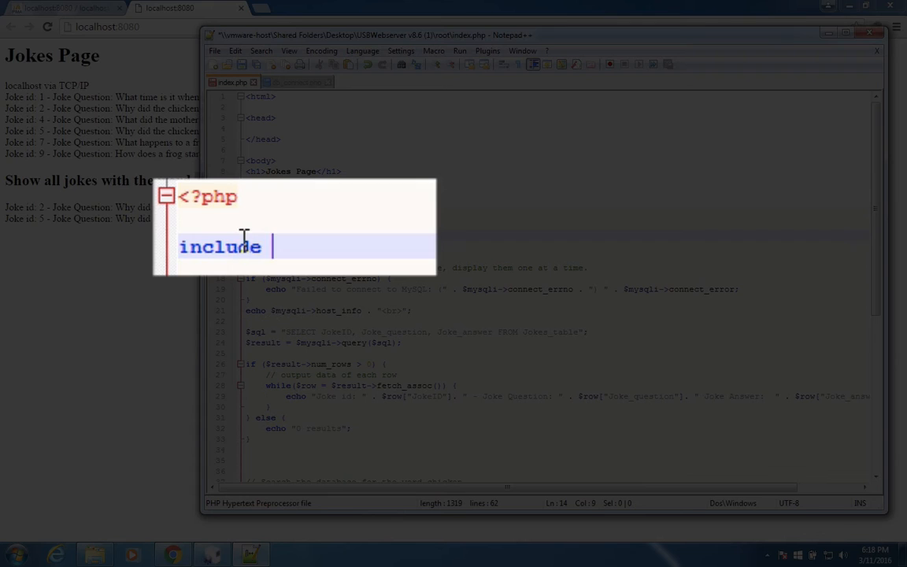
text(")
text(db)
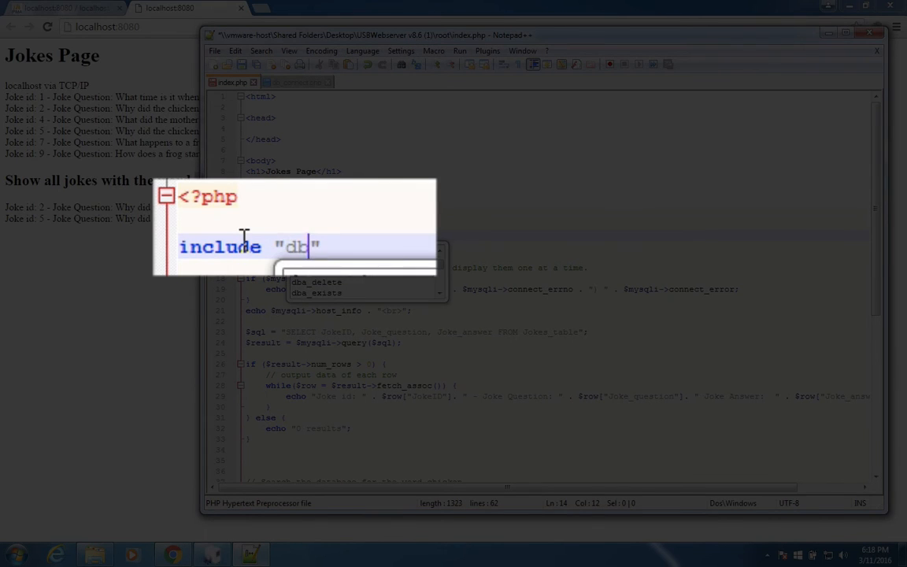
text(_conn)
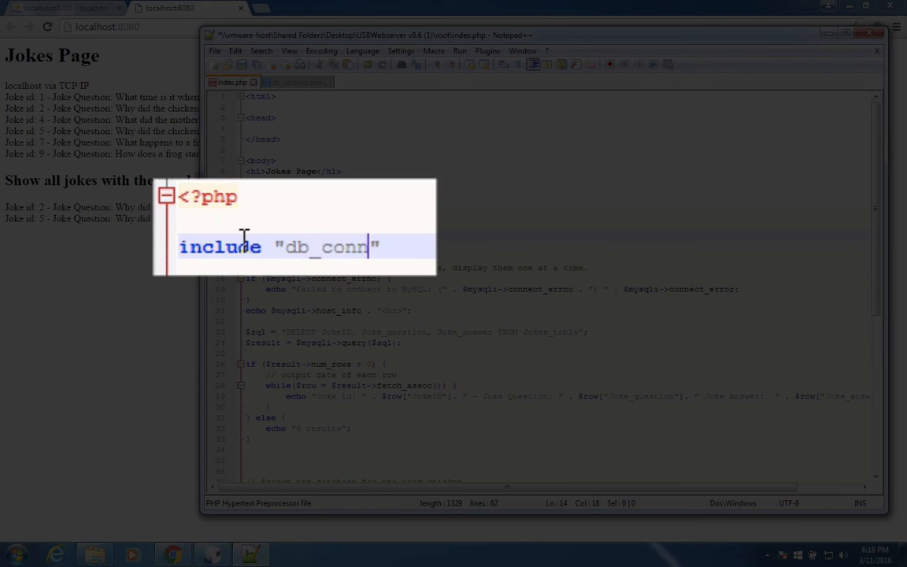
text(ect.php")
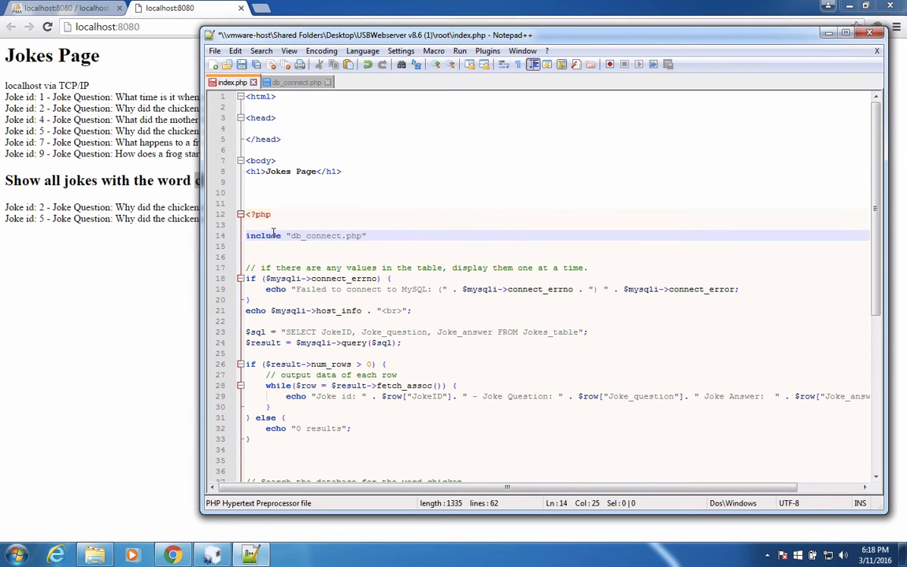
text(;)
key(Return)
- Cut the all-jokes display code (lines 17–35) from index.php and start a new blank file
drag(251, 267, 291, 464)
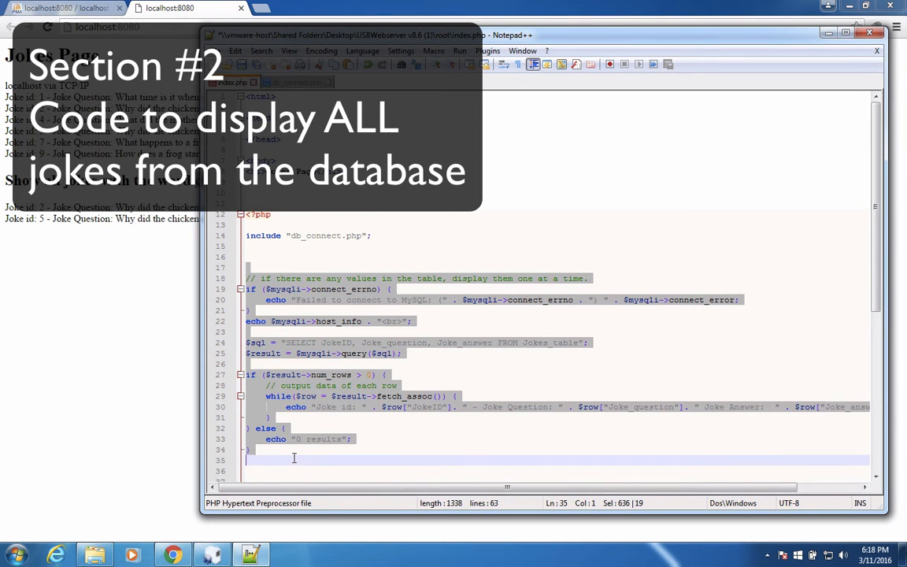
right_click(312, 304)
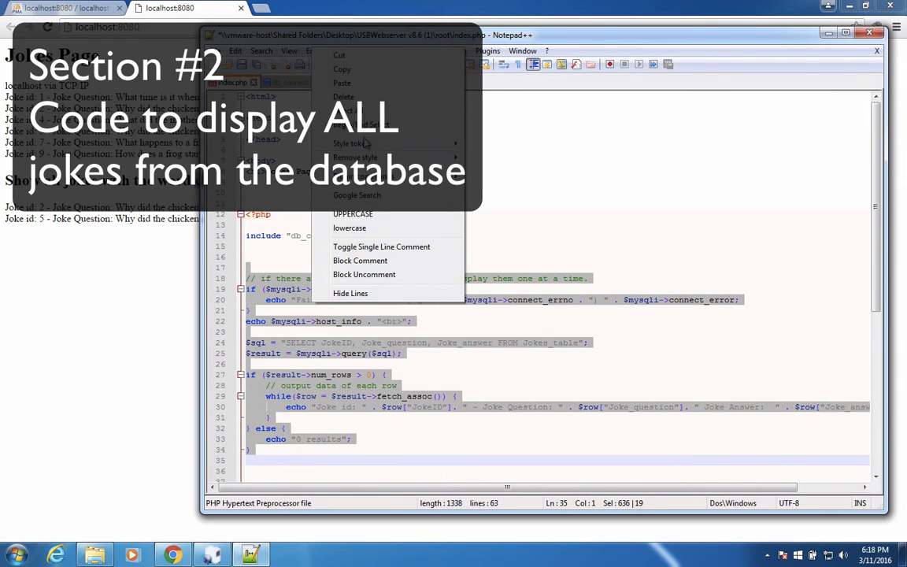
click(354, 61)
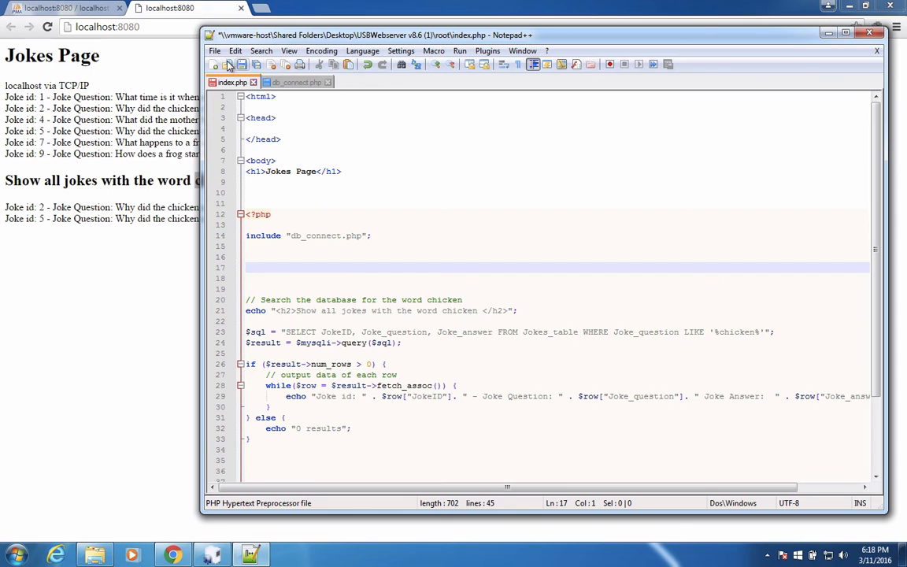
key(ctrl+n)
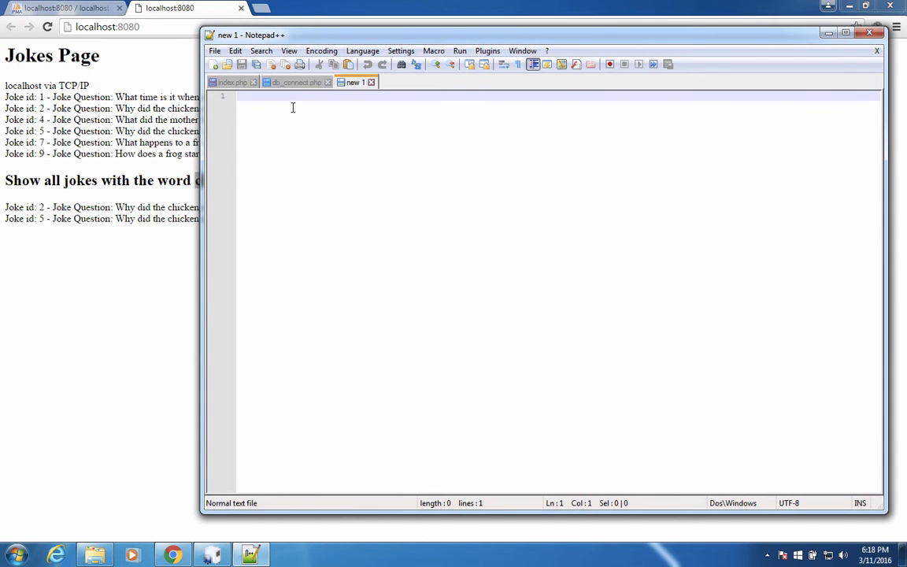
- Write <?php ... ?> tags and paste the cut all-jokes code between them
key(super)
key(super)
text(<)
text(?)
text(php)
key(Return)
key(Return)
key(Return)
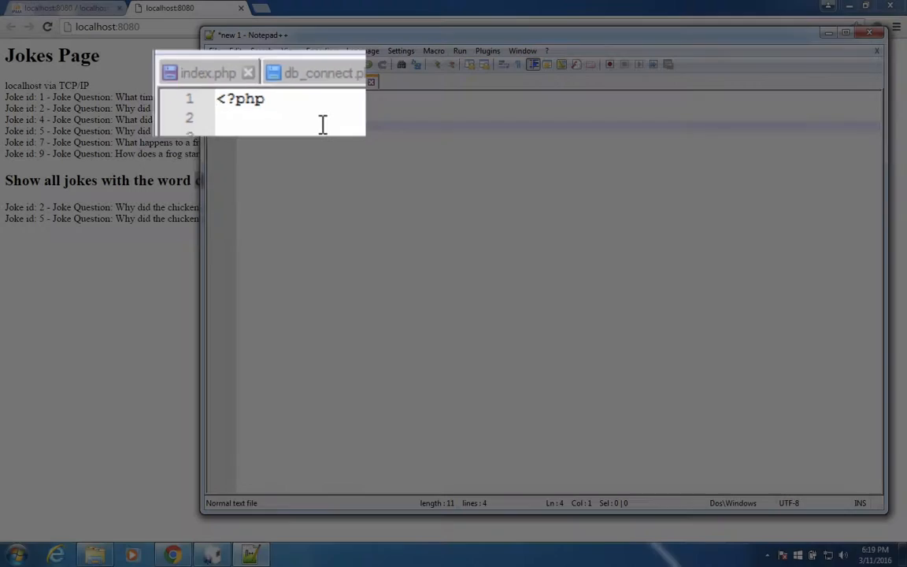
text(?>)
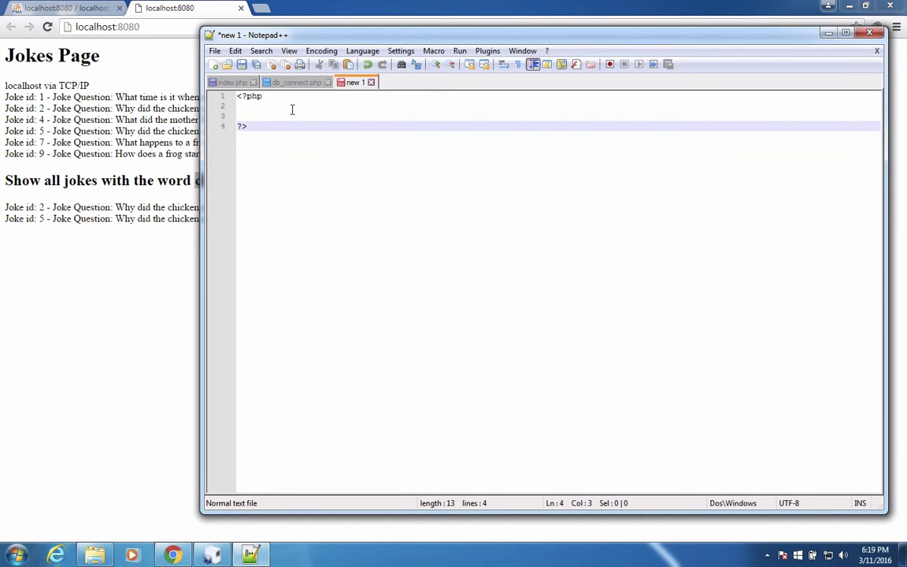
click(291, 109)
key(ctrl+v)
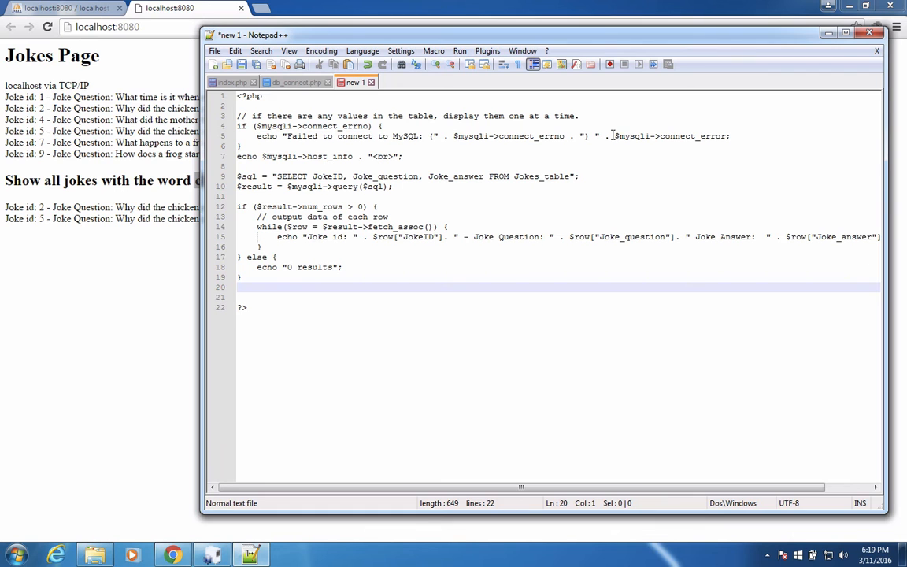
- Save the new document as search_all_jokes.php
click(240, 66)
text(se)
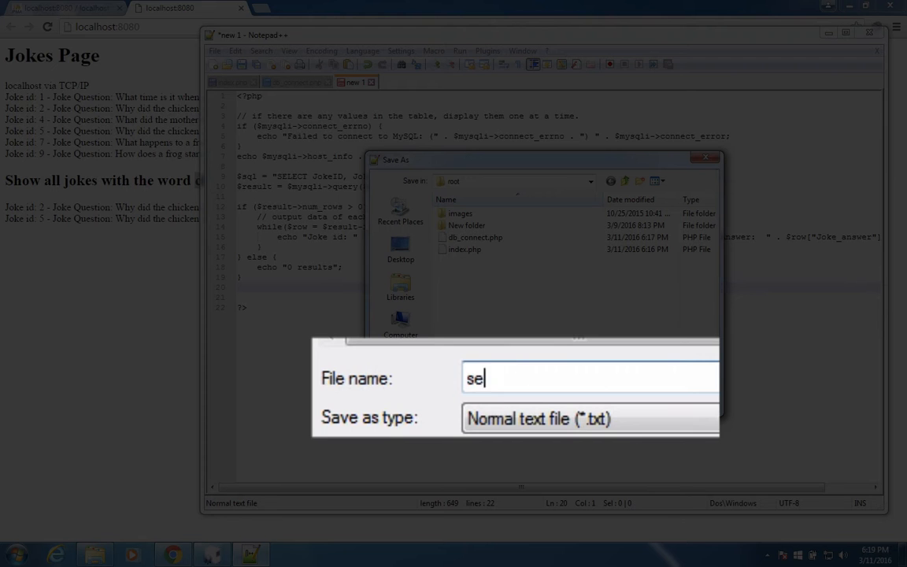
text(arch_all)
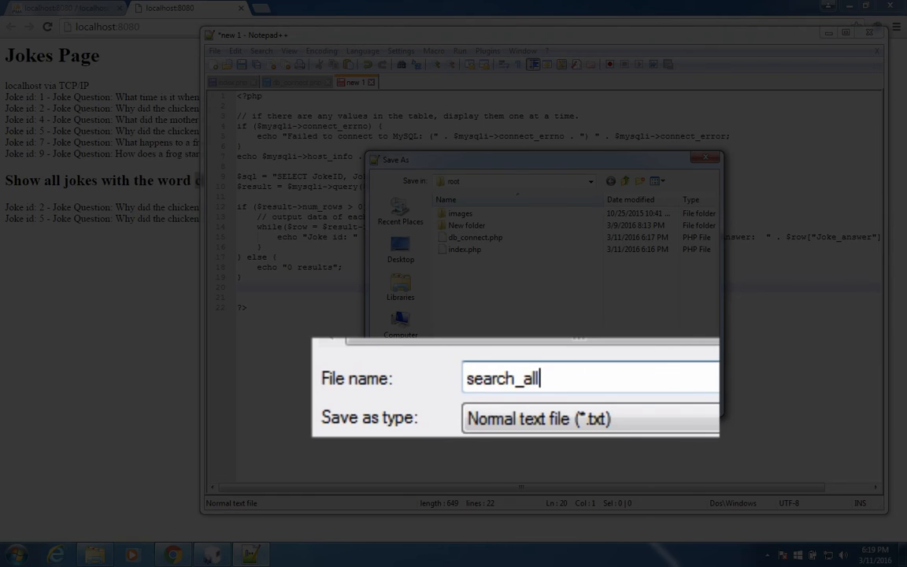
text(_jokes.php)
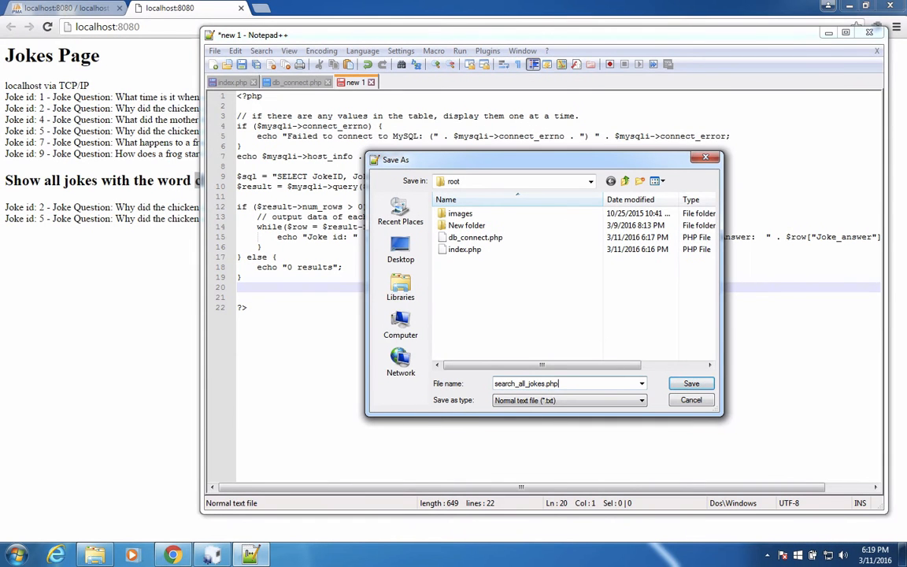
key(Return)
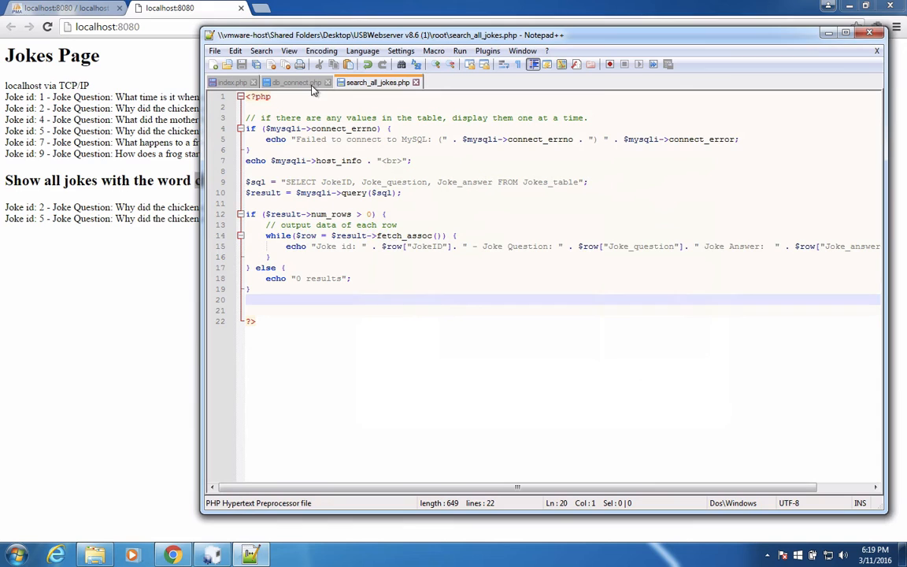
- Add include "search_all_jokes.php"; to index.php below the db_connect.php include
click(227, 82)
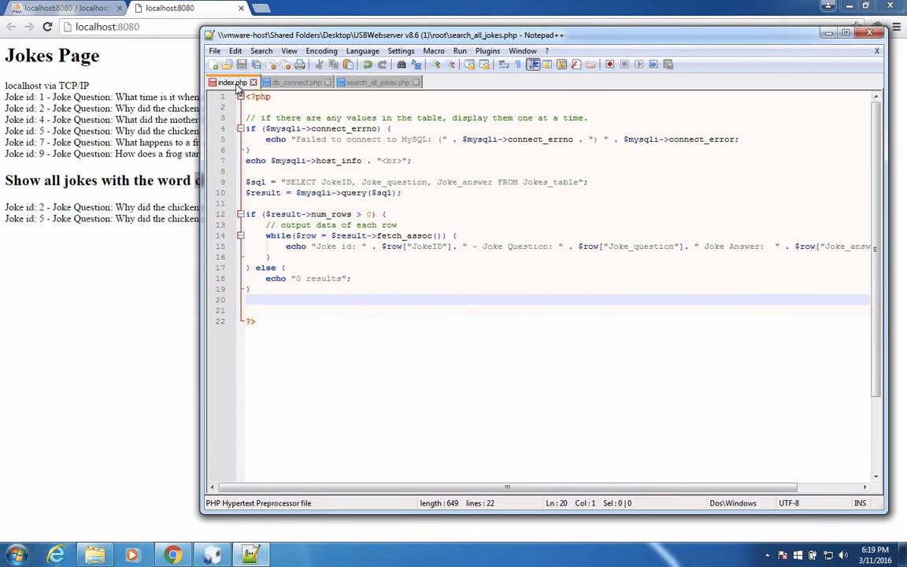
text(inclu)
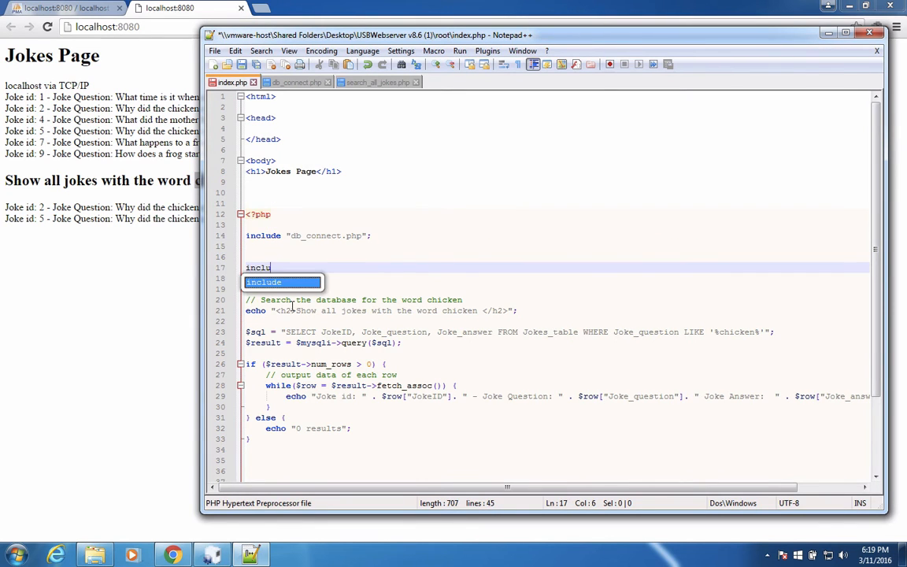
text(de "sear)
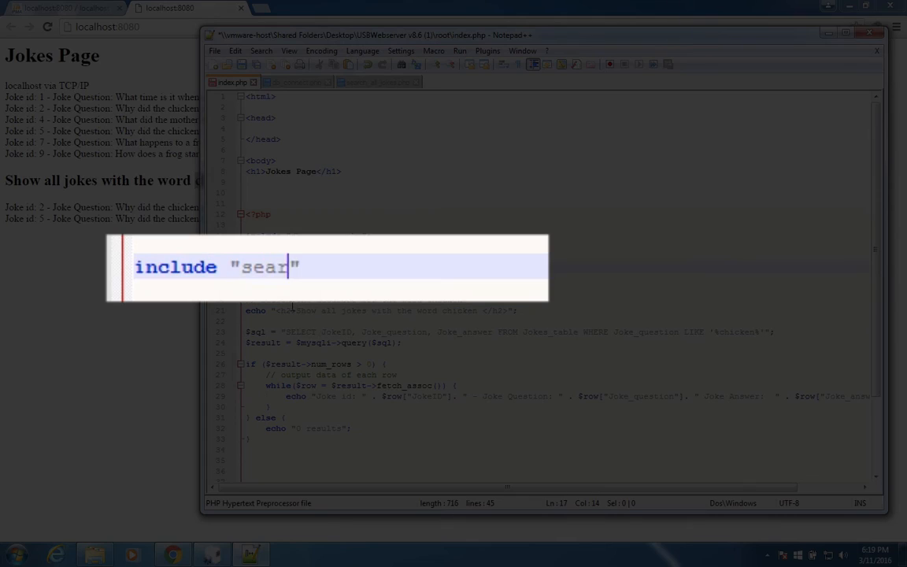
text(ch_all_j)
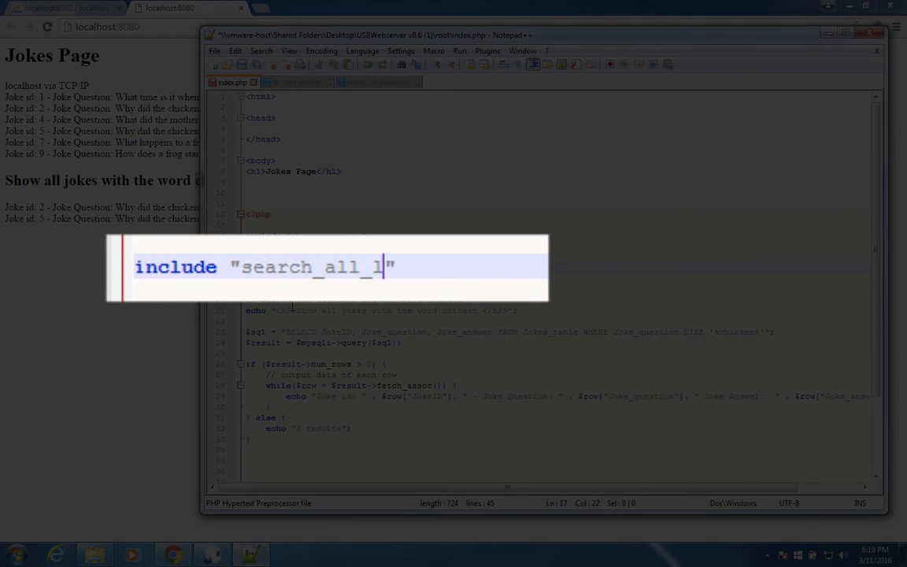
text(okes.php)
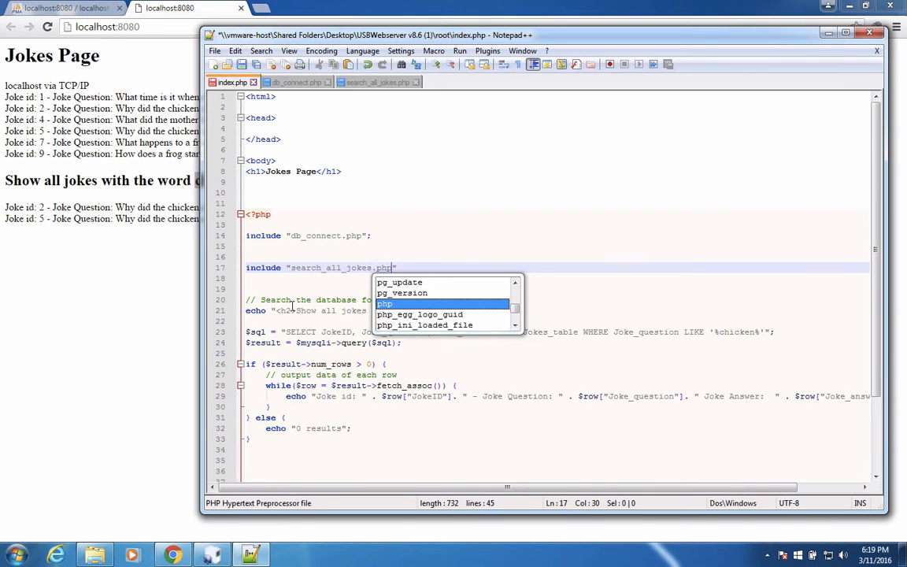
text(")
key(Return)
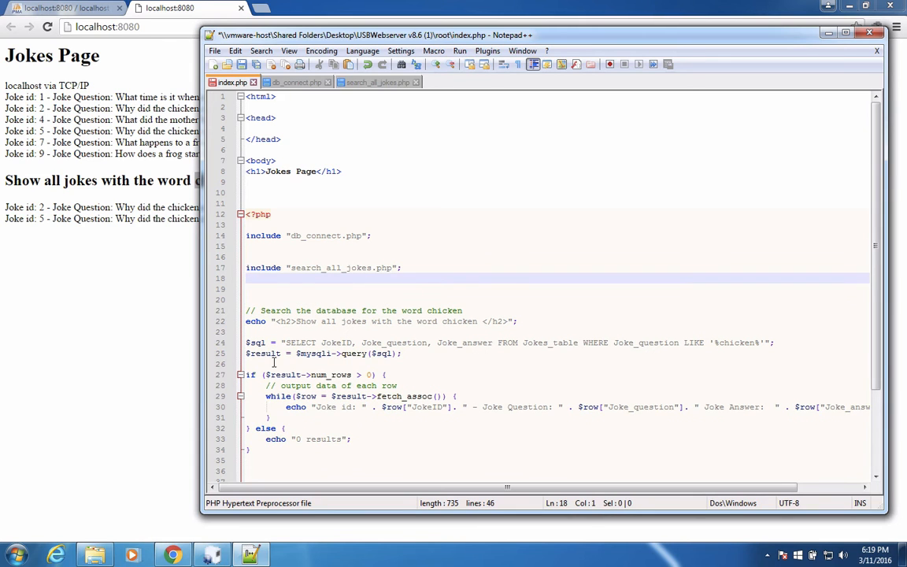
- Cut the chicken search block from index.php into a new file inside <?php ... ?> tags
drag(282, 449, 239, 317)
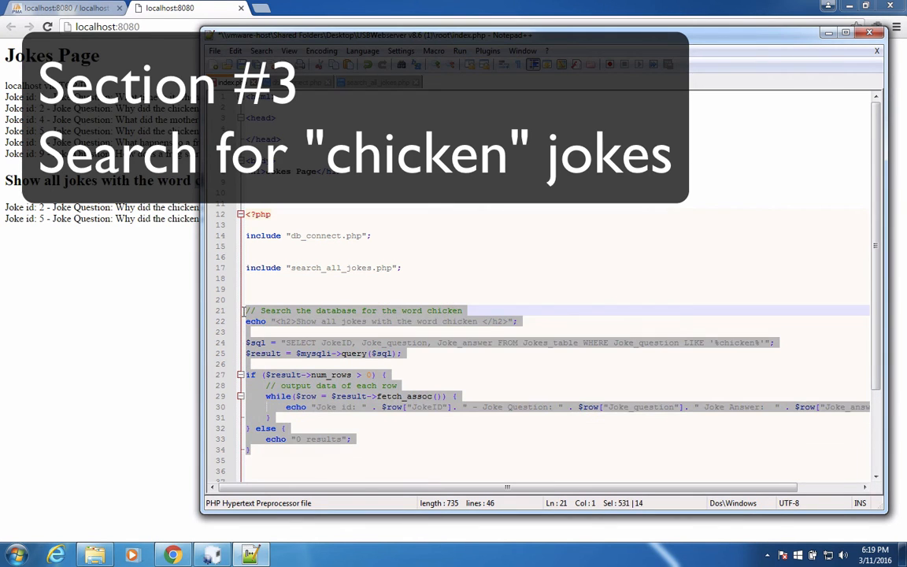
key(Delete)
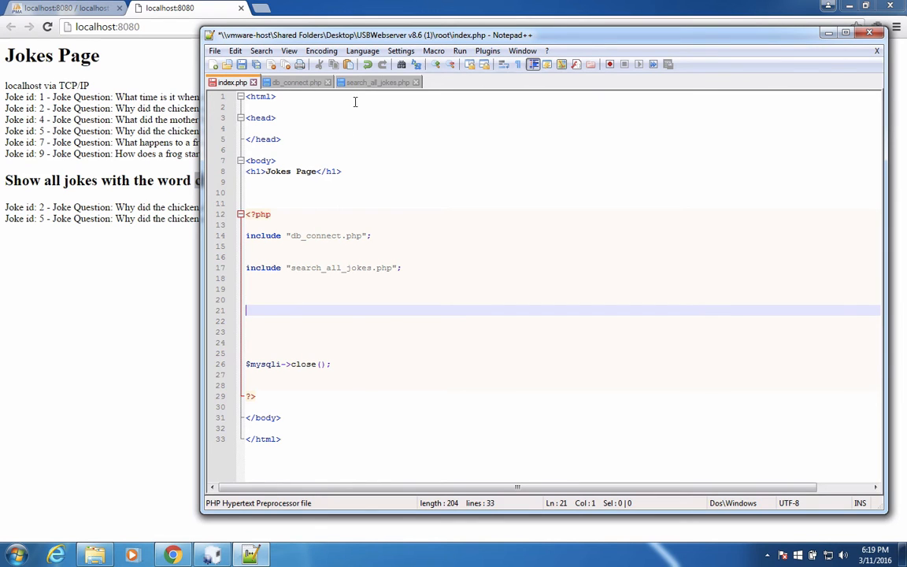
key(ctrl+n)
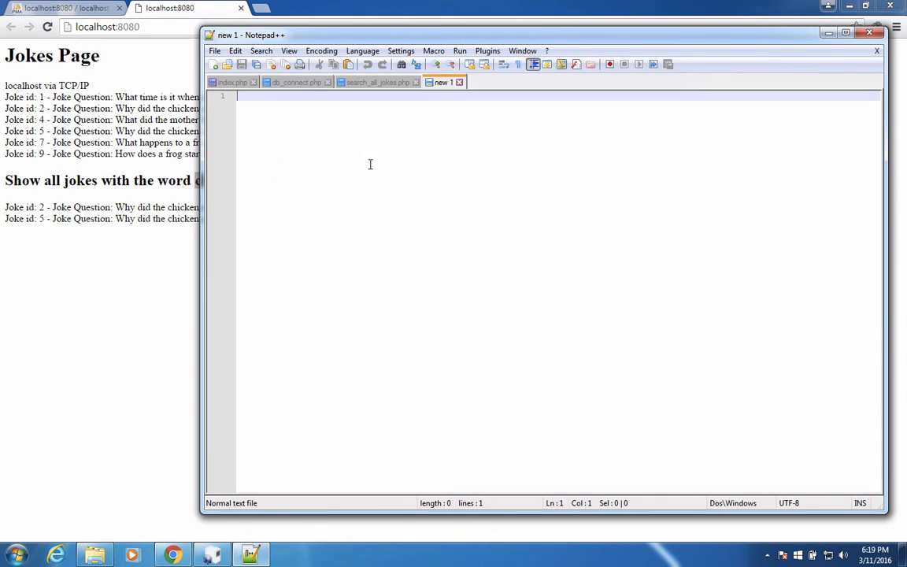
key(super)
key(super)
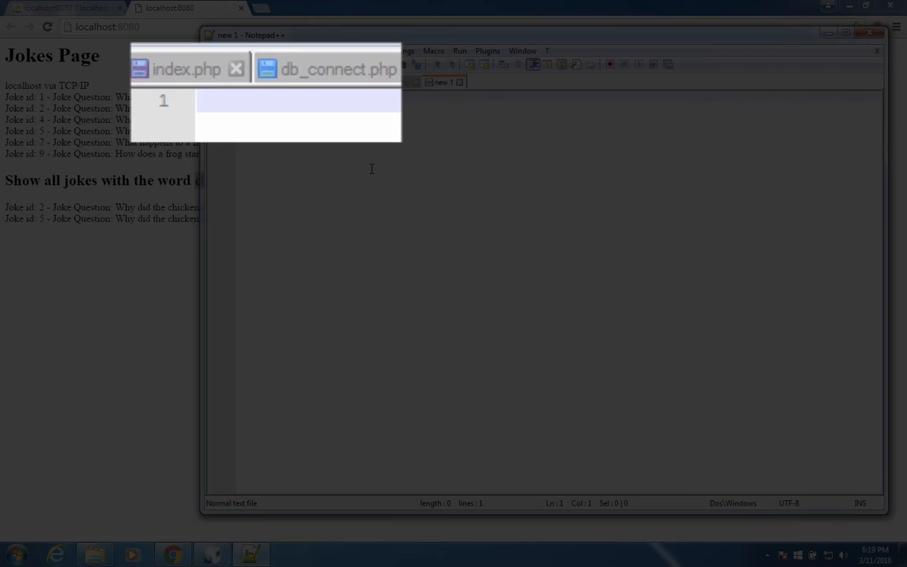
text(<?p)
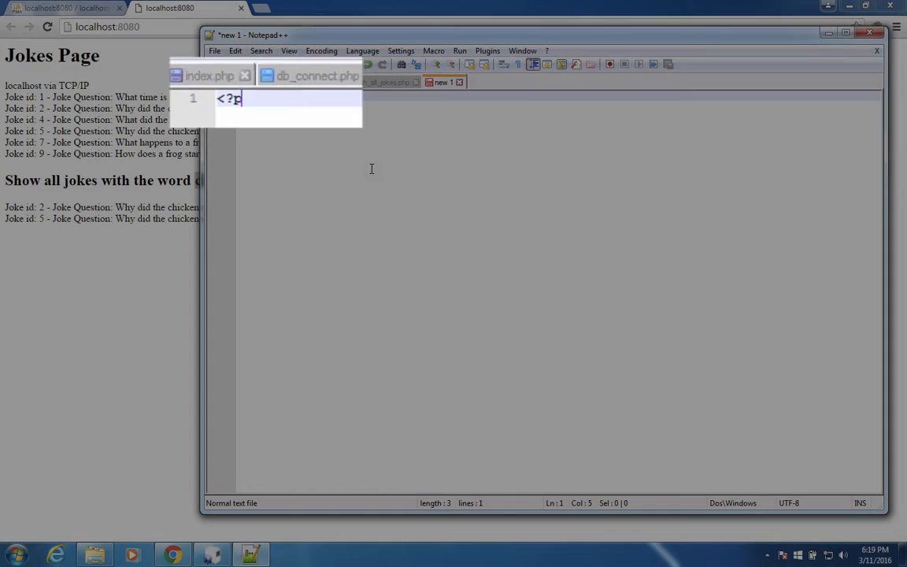
text(hp)
key(Return)
key(Return)
key(Return)
key(Return)
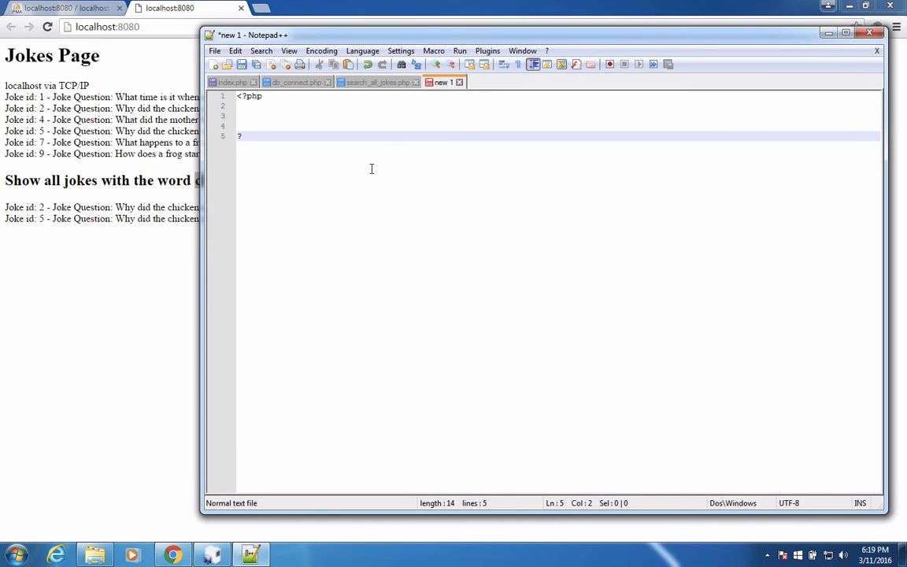
key(Up)
key(Up)
key(ctrl+v)
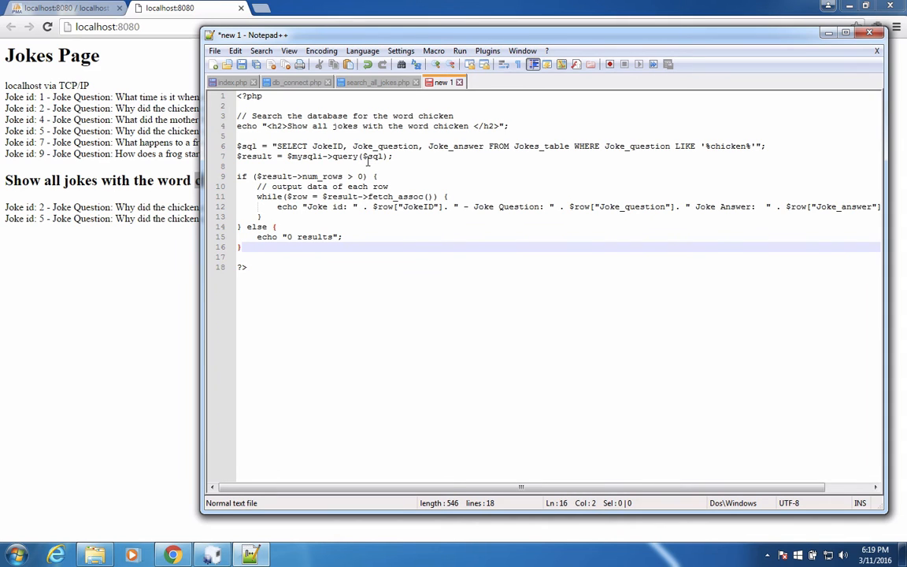
- Save the new file as search_keyword.php
click(241, 64)
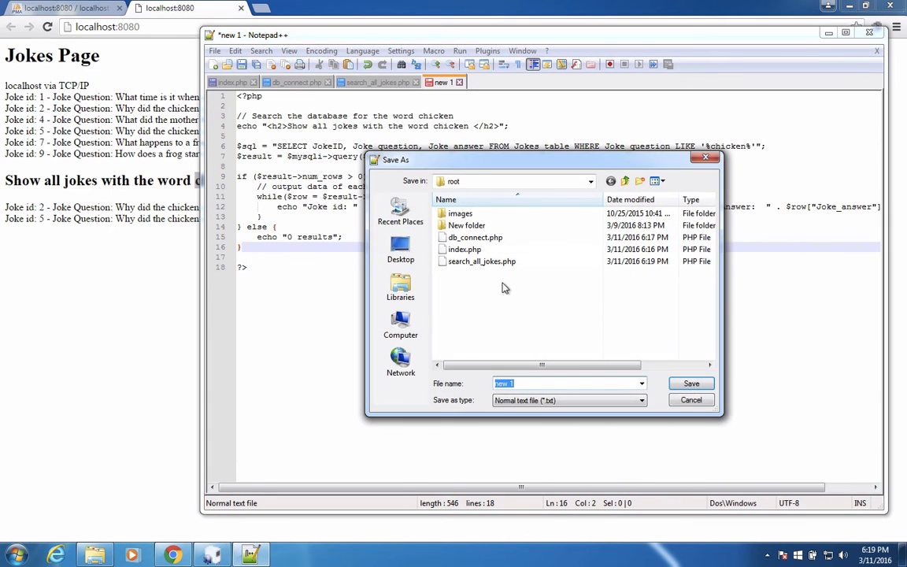
text(search_)
text(keyso)
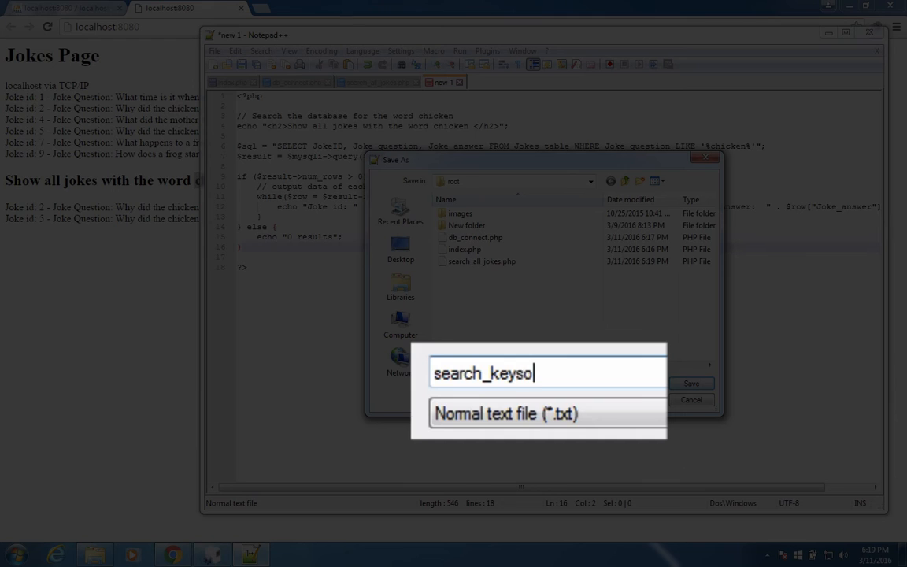
key(BackSpace)
key(BackSpace)
text(word.php)
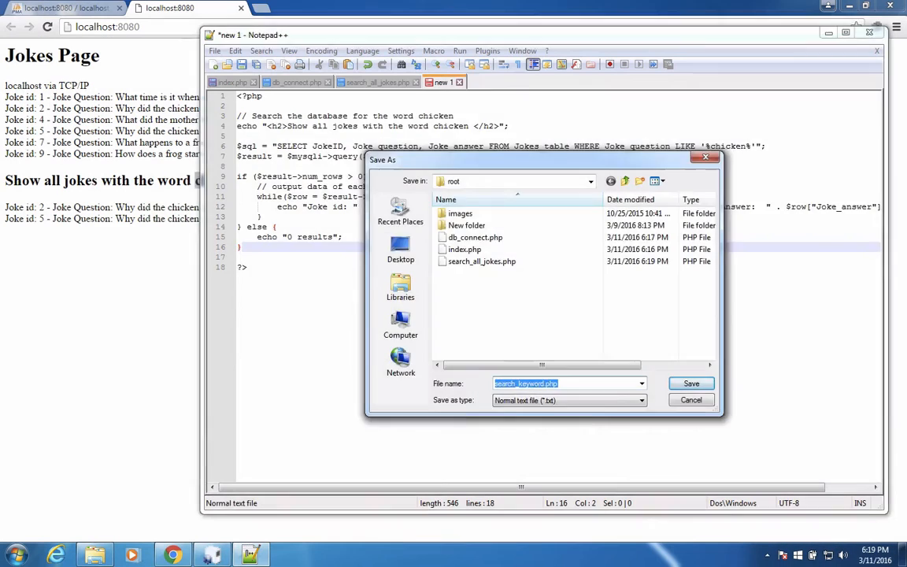
key(Return)
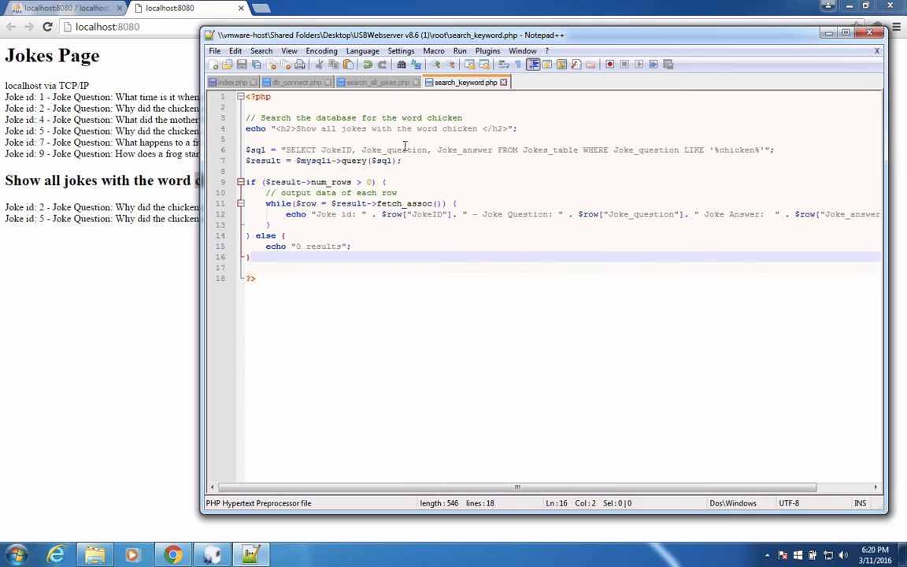
- Add include "search_keyword.php"; to index.php and remove the surplus blank lines
click(233, 82)
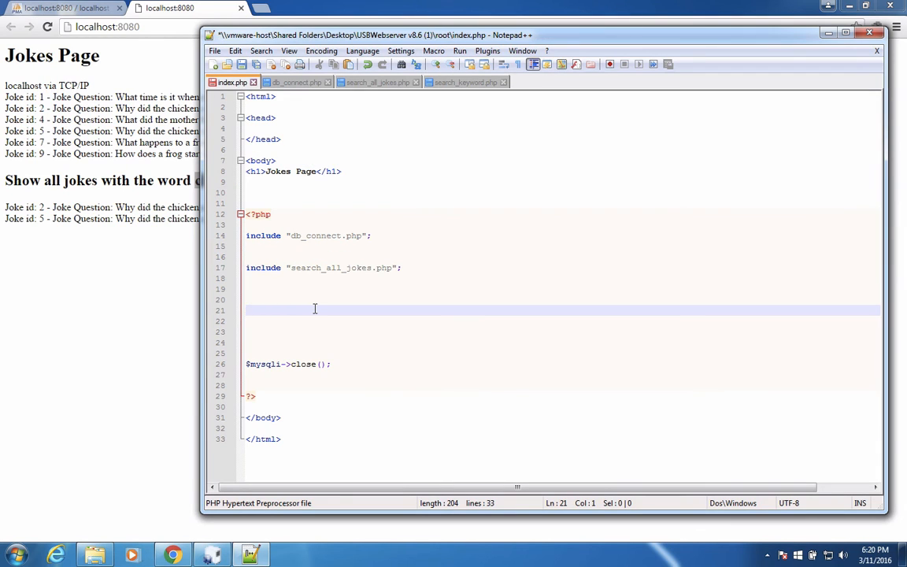
text(include )
text("search_)
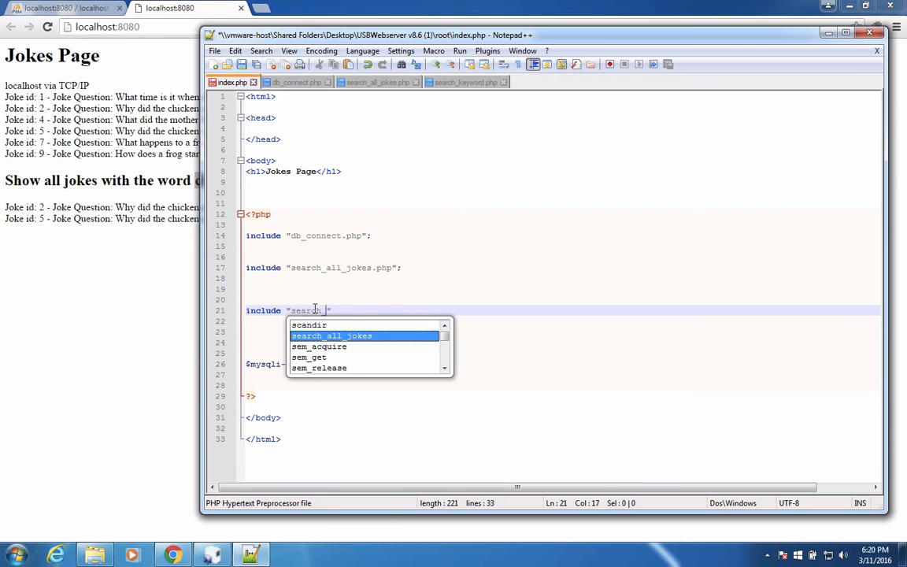
text(key)
text(word.p)
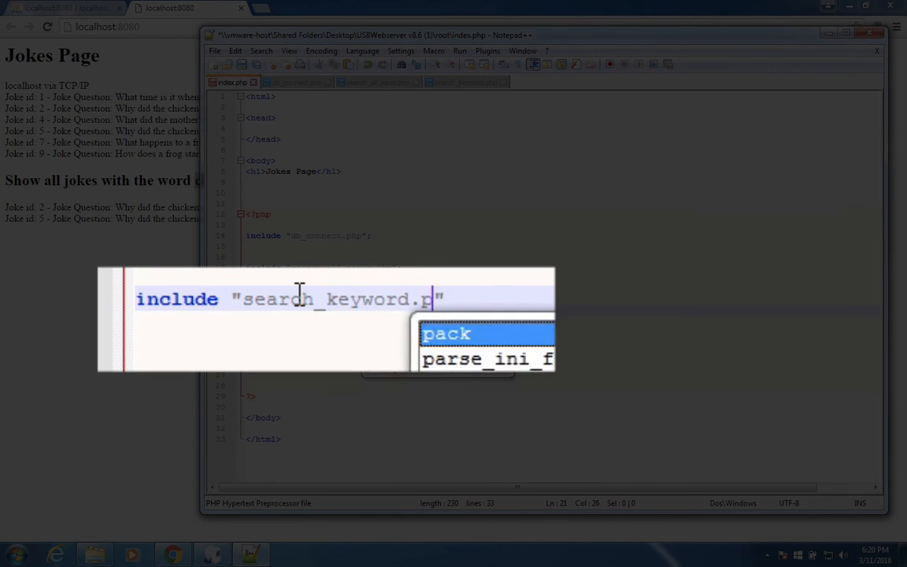
text(hp)
key(Right)
text(;)
key(Up)
key(Up)
key(Up)
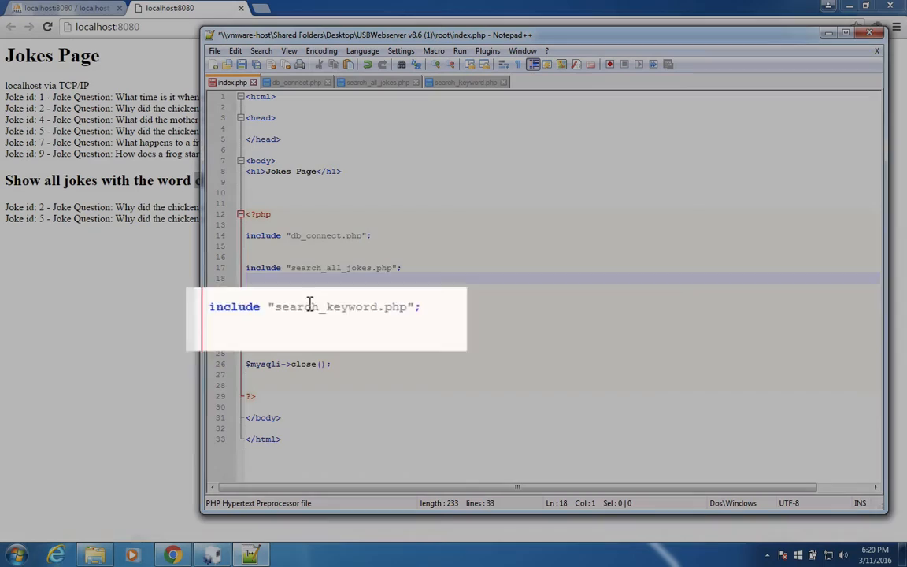
key(Up)
key(BackSpace)
key(Down)
key(Down)
key(Down)
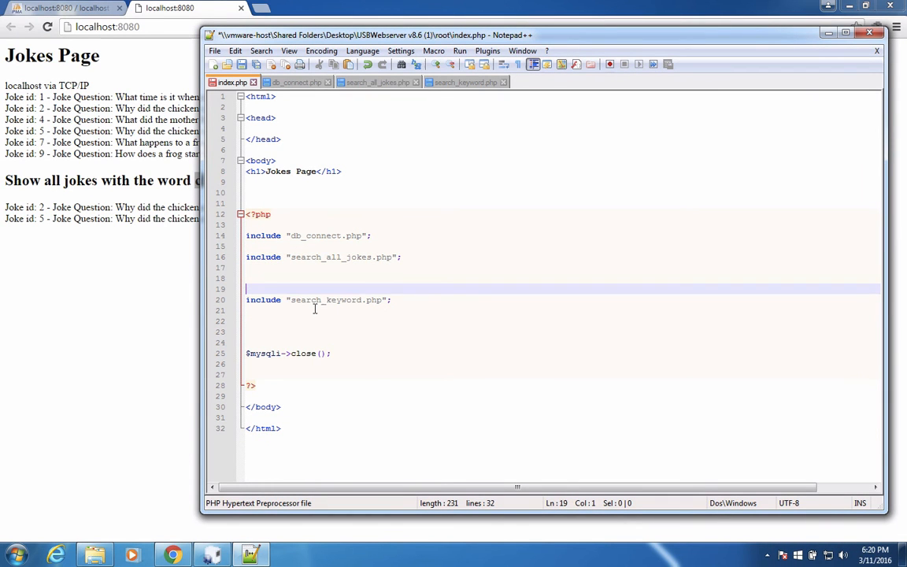
key(BackSpace)
key(BackSpace)
key(Down)
key(Down)
key(Down)
key(Down)
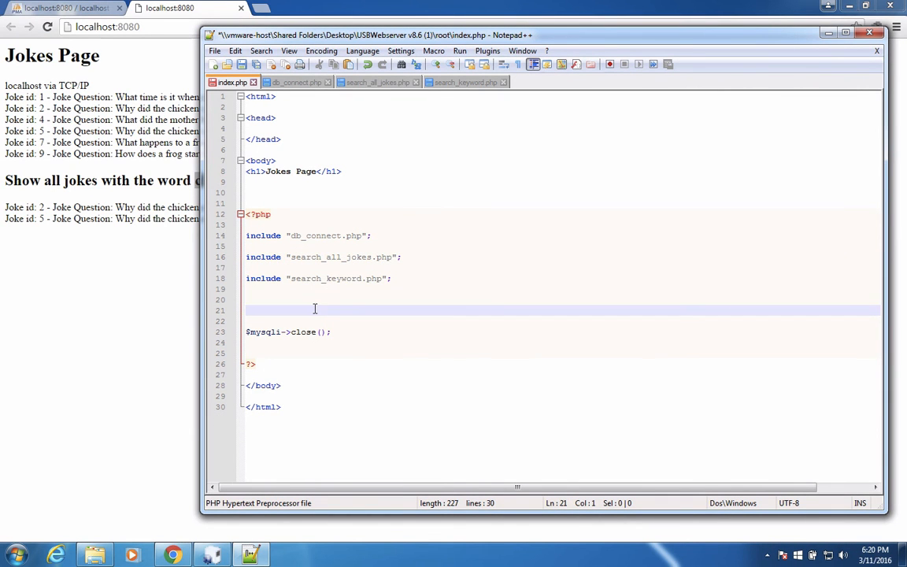
key(BackSpace)
key(BackSpace)
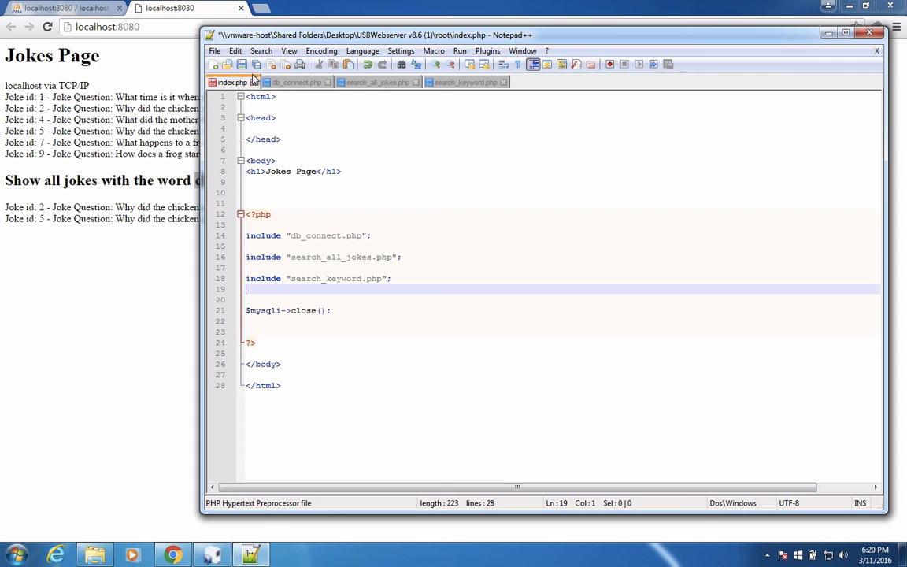
- Save index.php and confirm the reloaded Jokes Page still lists the chicken jokes
click(241, 64)
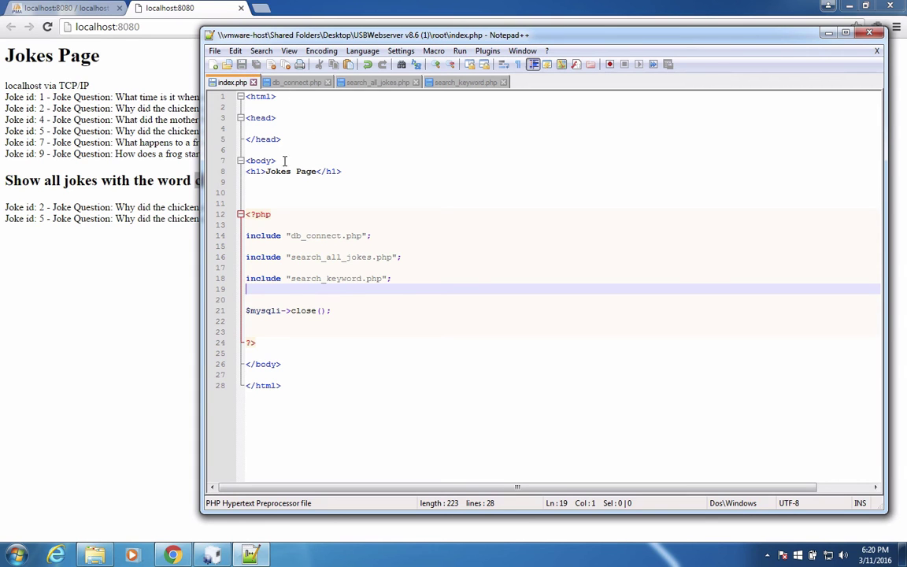
click(310, 256)
click(321, 280)
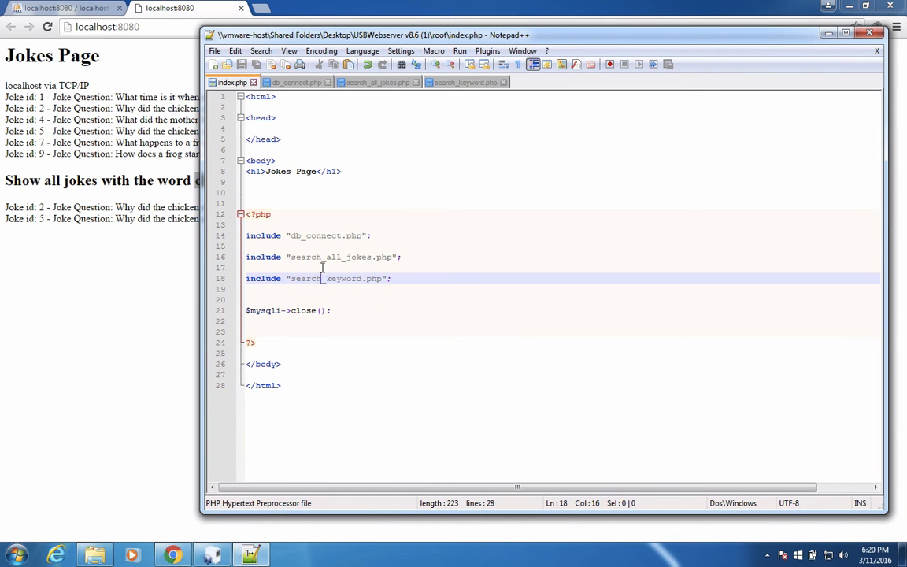
click(114, 68)
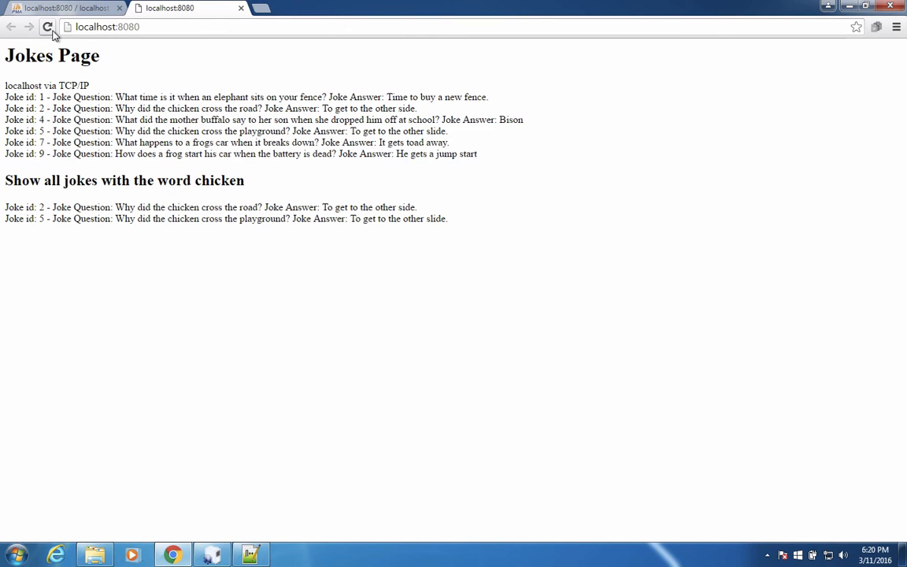
- Review db_connect.php, search_all_jokes.php, search_keyword.php and the includes in index.php
key(alt+Tab)
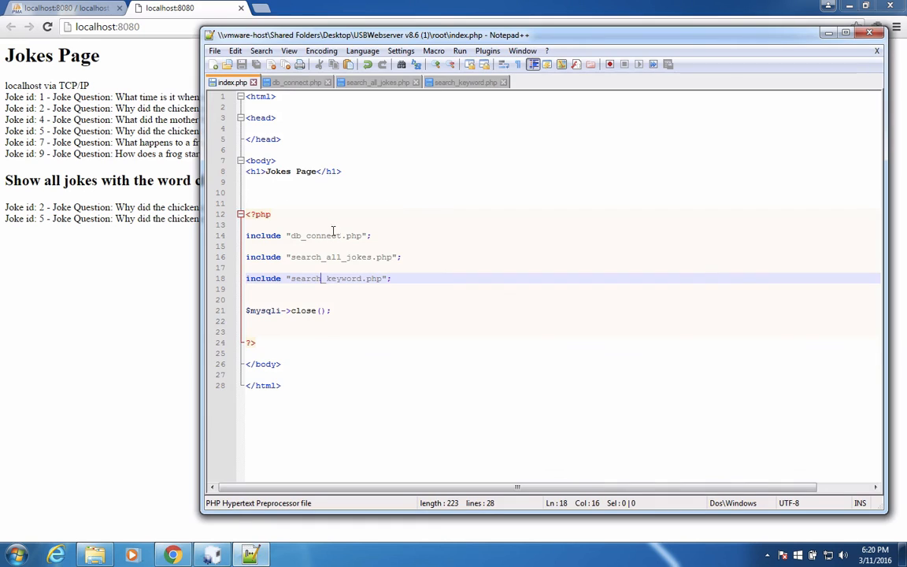
click(272, 82)
click(366, 82)
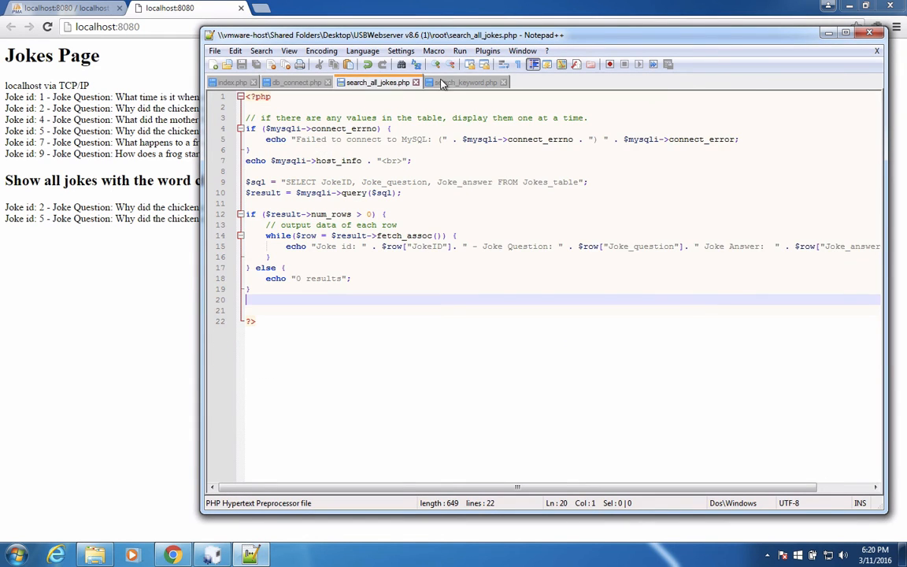
click(443, 84)
click(233, 82)
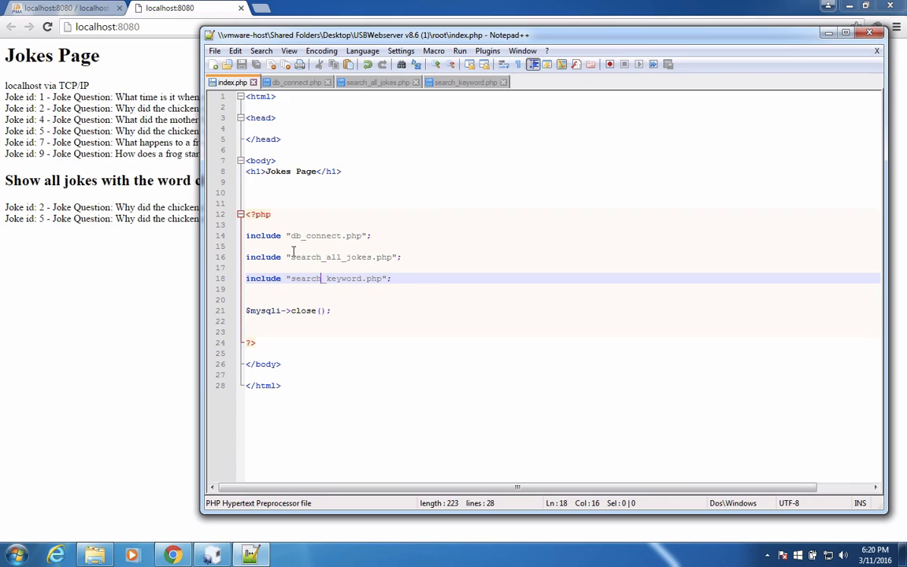
drag(286, 234, 371, 235)
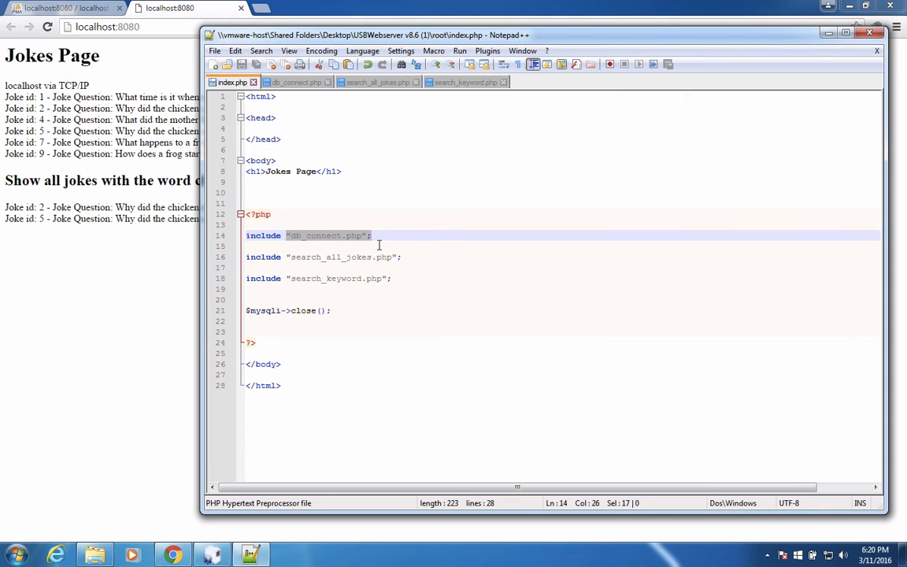
- Check the chicken heading on the Jokes Page, then return to the search_keyword.php code
click(144, 251)
double_click(217, 181)
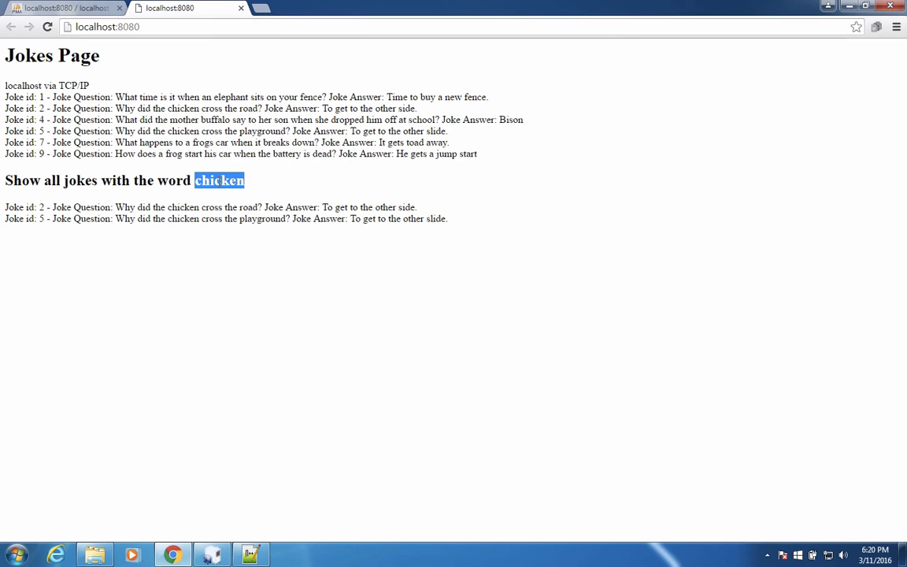
click(250, 555)
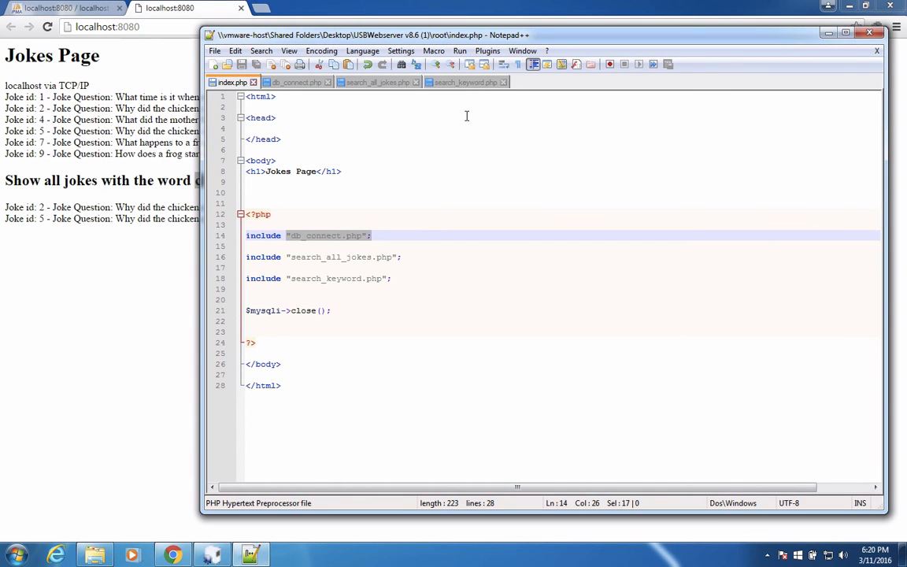
click(471, 83)
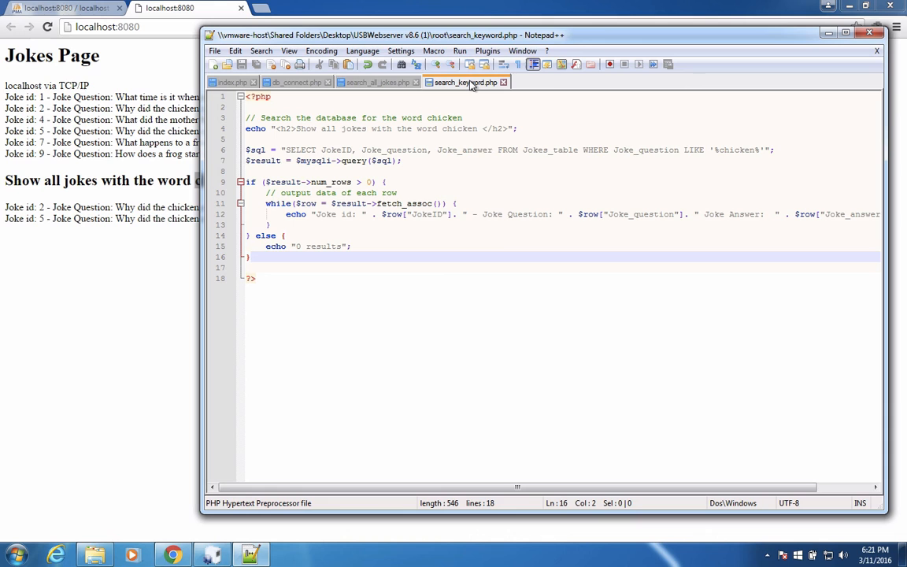